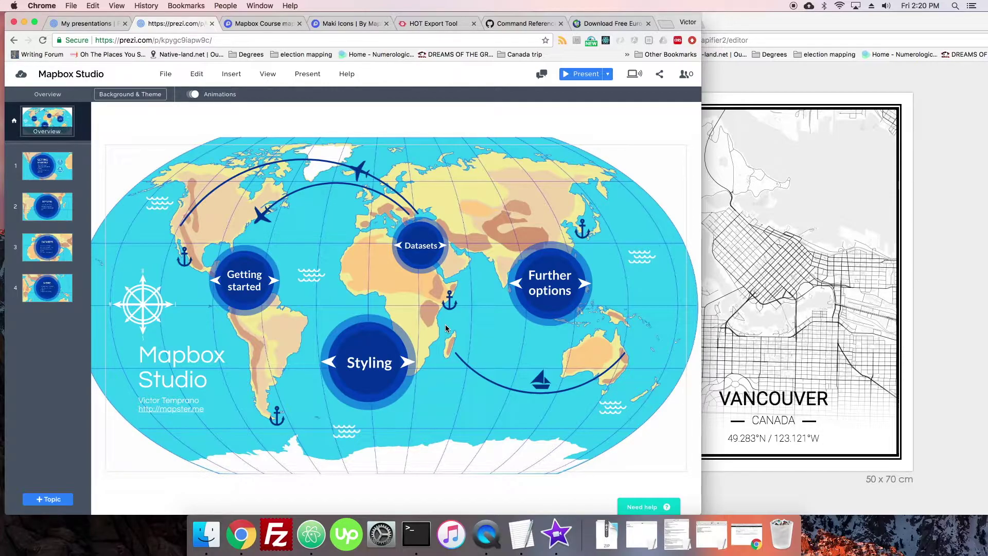
Preview the New layer panel in the Mapbox Course map style, then return to the Styles list
left_click(241, 26)
left_click(32, 93)
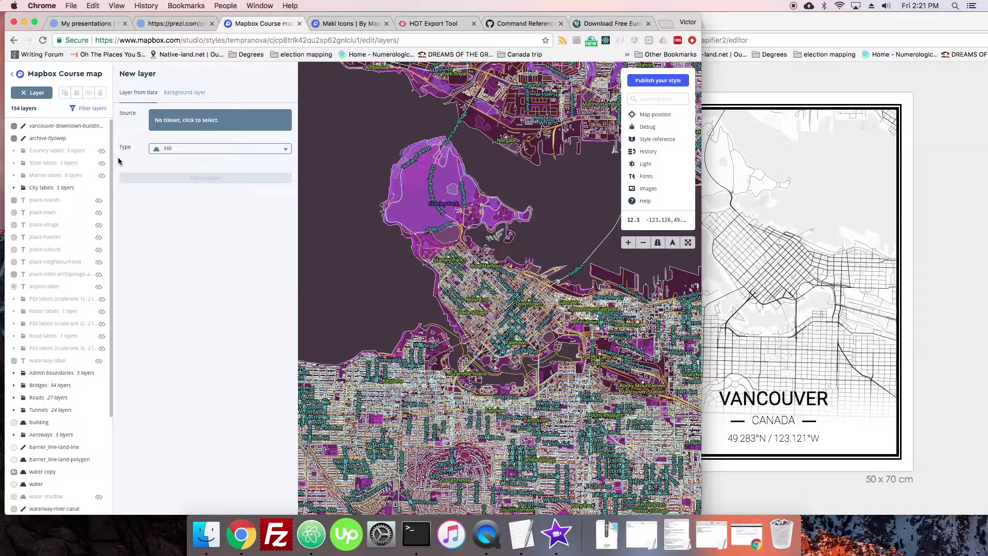
left_click(12, 74)
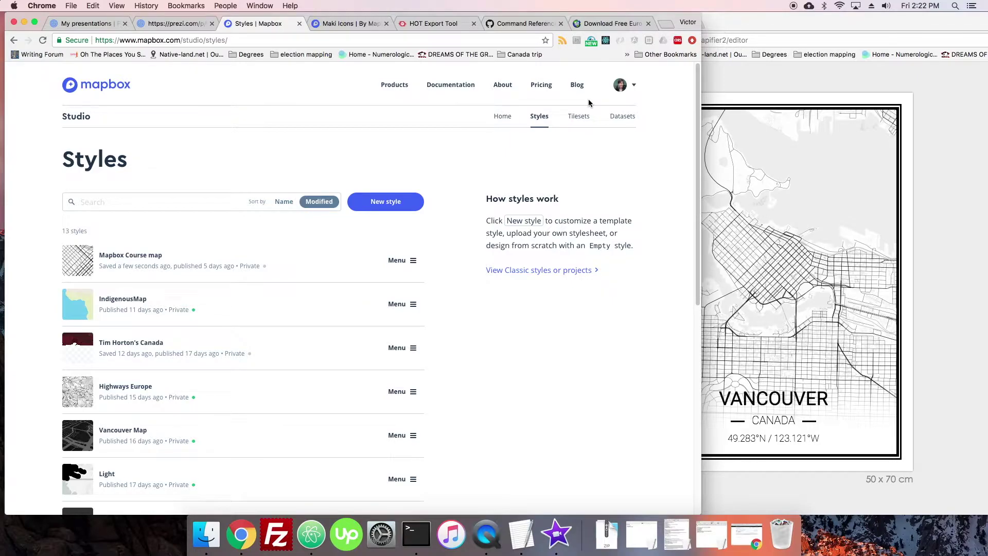
From the Datasets page, create a new empty dataset named 'Course'
left_click(622, 117)
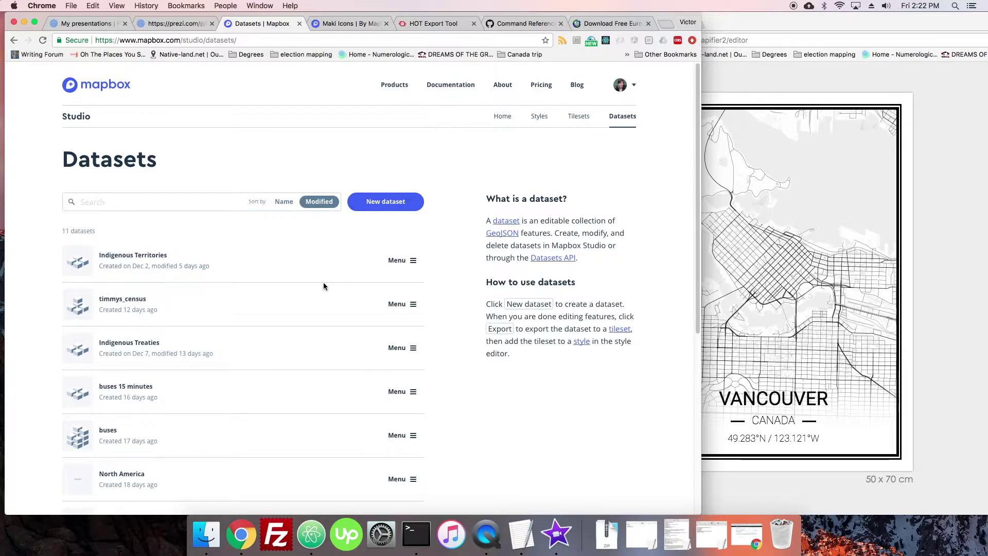
scroll(324, 286, "down", 3)
left_click(386, 122)
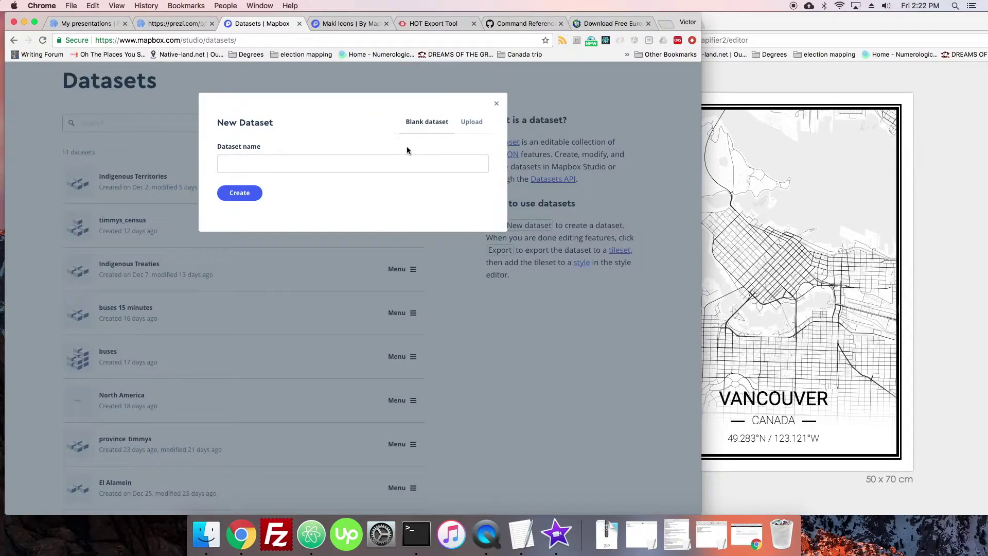
left_click(394, 159)
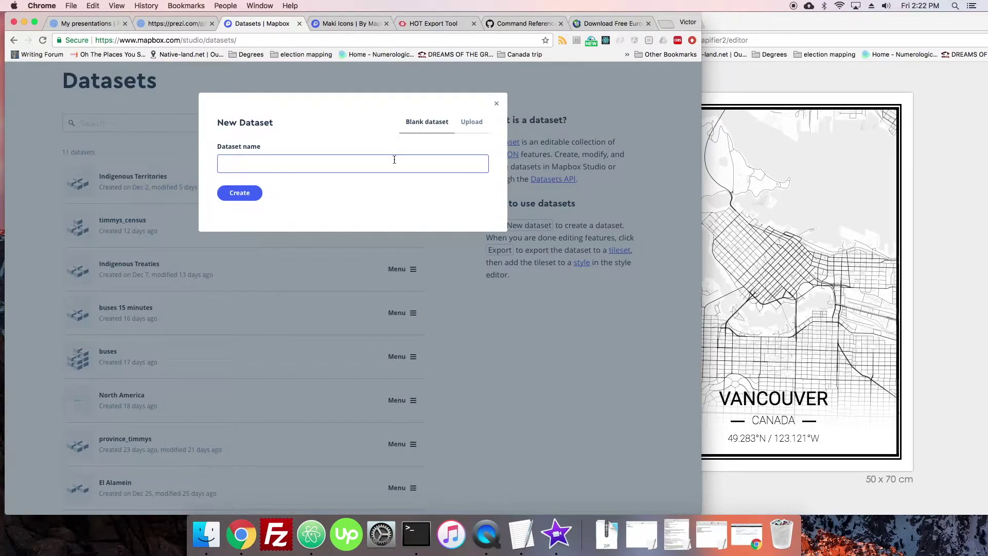
type("Course")
key("Return")
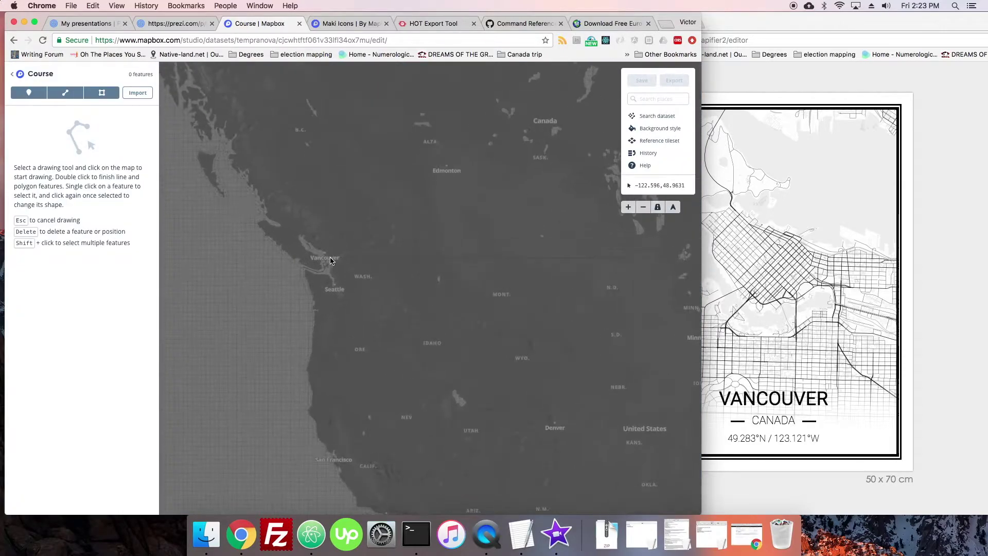
scroll(330, 261, "up", 5)
Place three points in southern British Columbia, one near Courtenay
left_click_drag(439, 222, 536, 254)
left_click(29, 92)
left_click(336, 173)
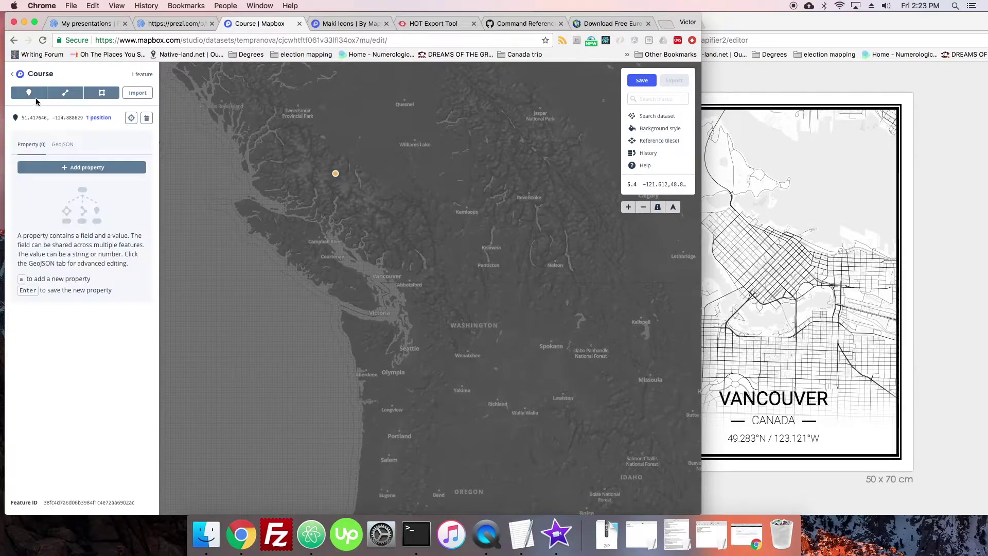
left_click(29, 92)
left_click(372, 205)
left_click(29, 92)
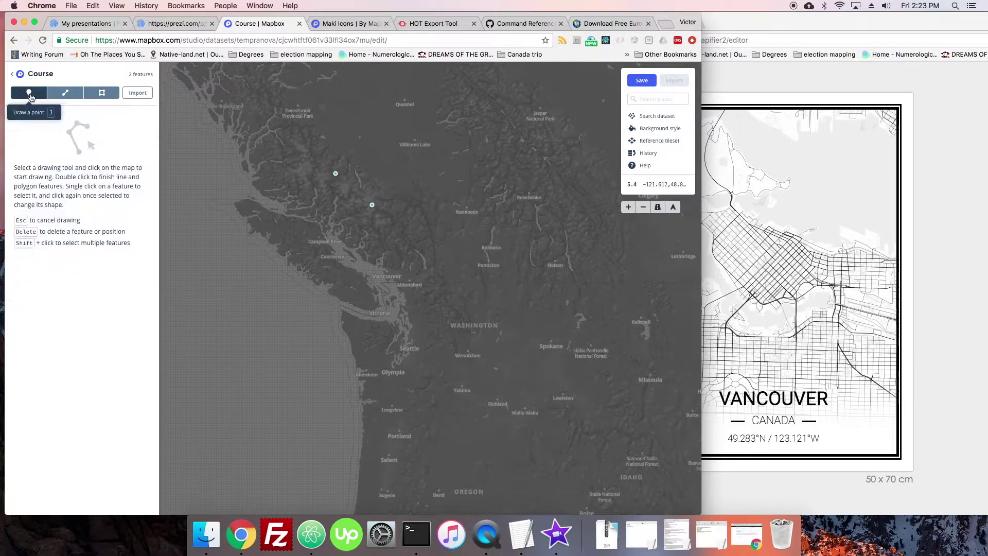
left_click(337, 255)
Draw an eight-vertex line north of Vancouver
left_click(65, 92)
left_click(376, 178)
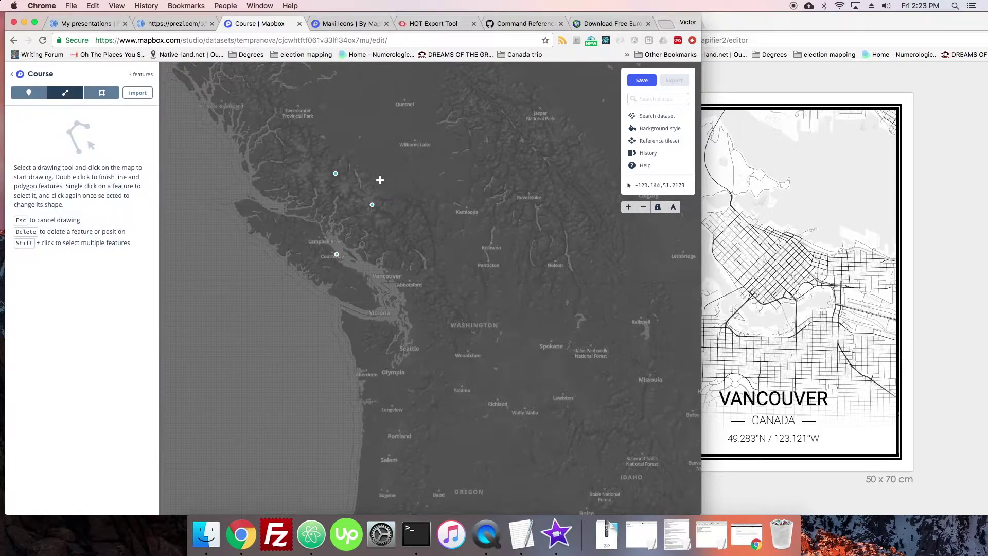
left_click(362, 208)
left_click(378, 227)
left_click(406, 235)
left_click(435, 227)
left_click(436, 217)
left_click(415, 201)
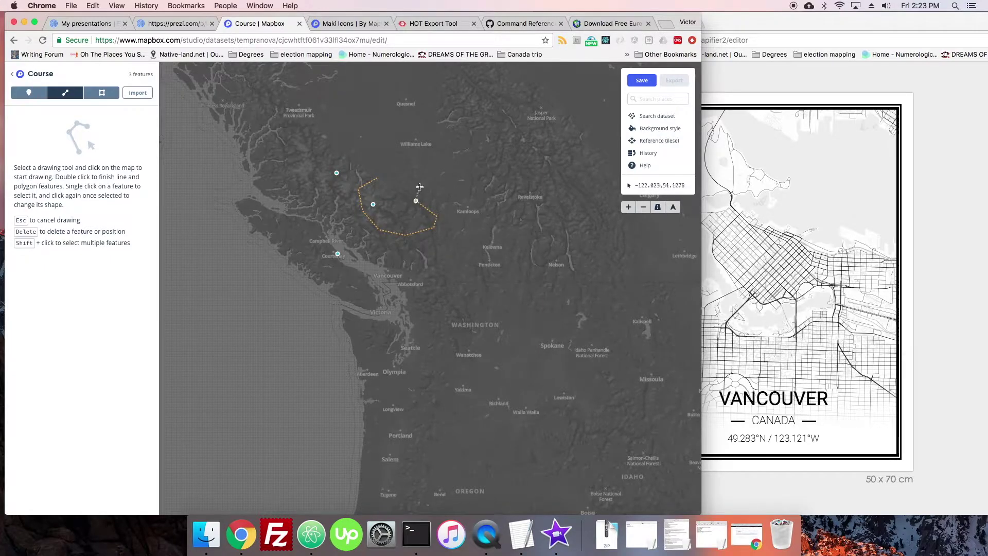
double_click(419, 187)
Draw a six-sided polygon near Abbotsford
left_click(102, 92)
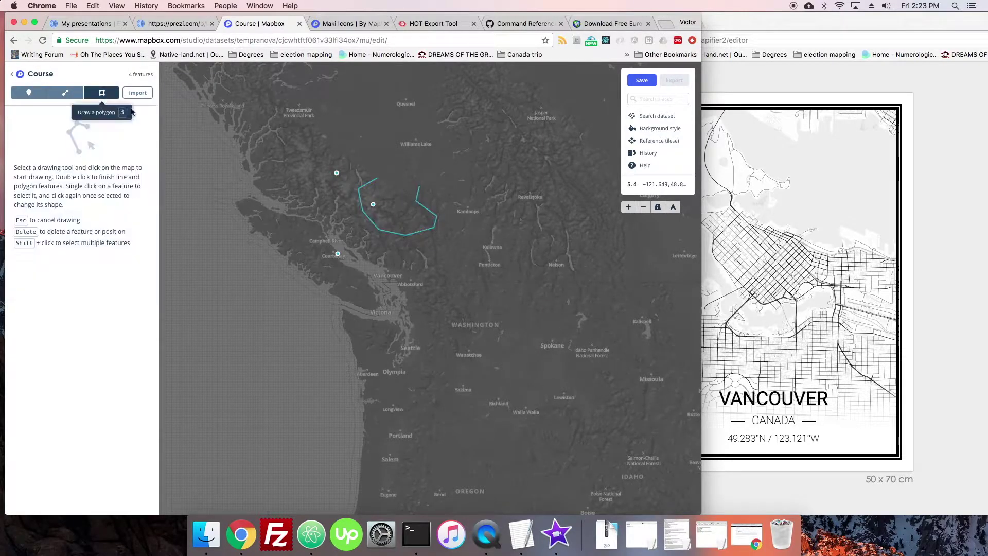
left_click(429, 266)
left_click(420, 281)
left_click(431, 297)
left_click(451, 294)
left_click(452, 274)
left_click(436, 264)
left_click(428, 266)
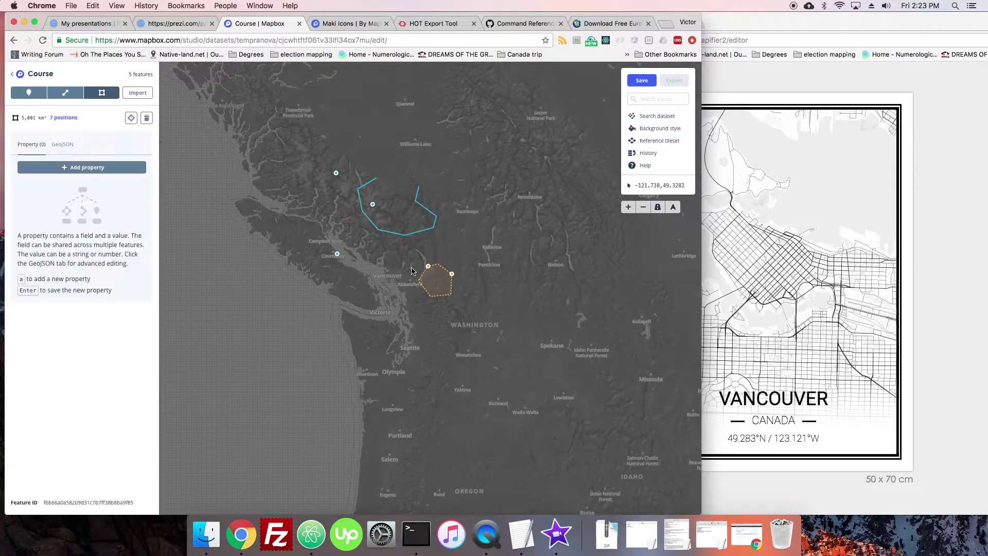
Draw a six-sided polygon over Vancouver
left_click(102, 92)
left_click(379, 269)
left_click(372, 292)
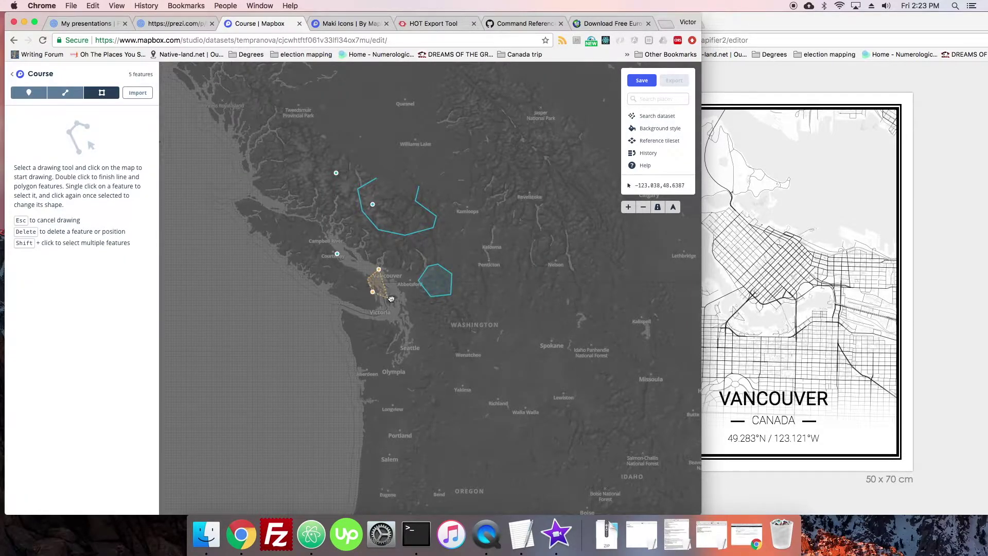
left_click(389, 298)
left_click(398, 294)
left_click(406, 276)
left_click(402, 265)
left_click(379, 270)
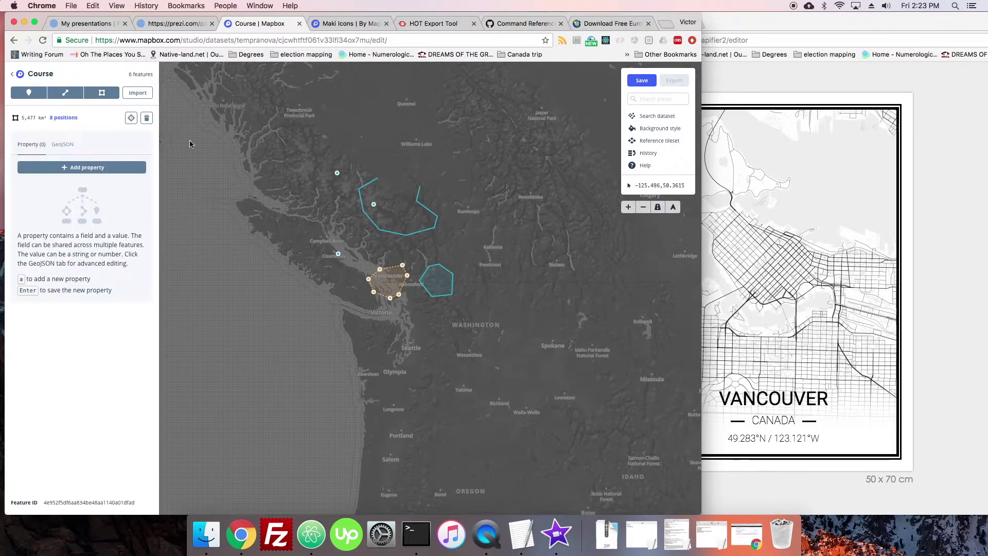
Draw a seven-vertex polygon north of Vancouver
left_click(102, 93)
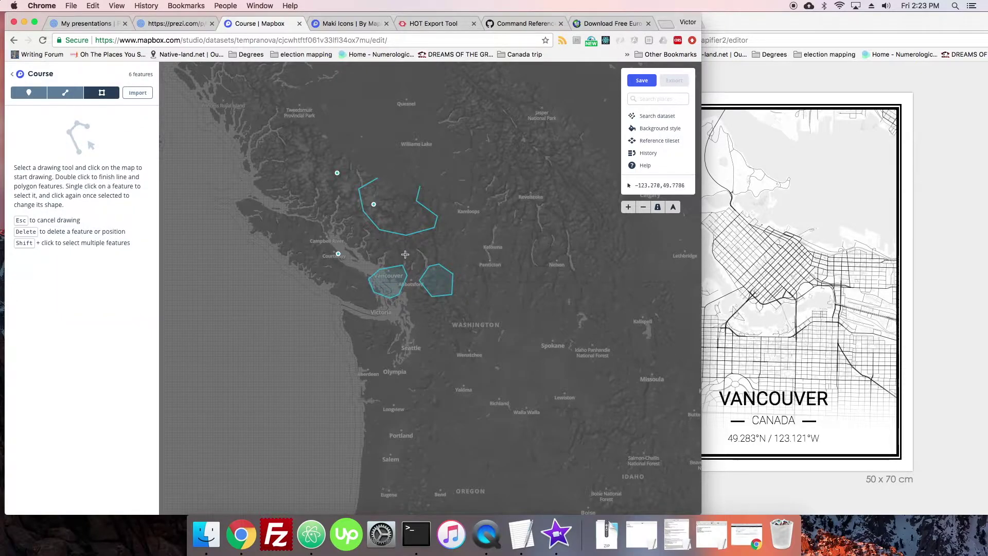
left_click(378, 235)
left_click(410, 255)
left_click(425, 254)
left_click(437, 248)
left_click(437, 230)
left_click(410, 212)
left_click(395, 216)
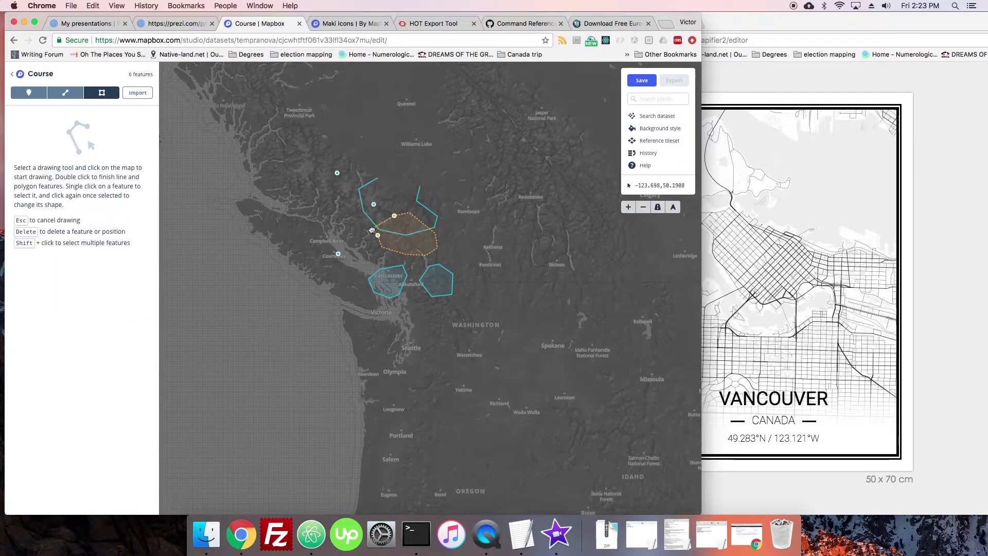
left_click(378, 235)
Enlarge the northern polygon by dragging its vertices outward toward Kamloops
left_click_drag(515, 247, 440, 230)
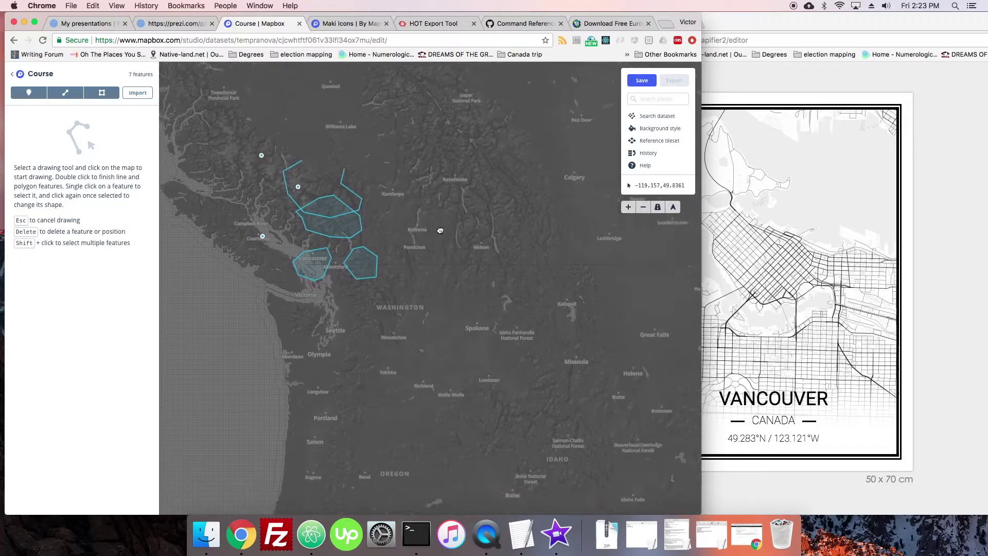
left_click_drag(283, 163, 346, 185)
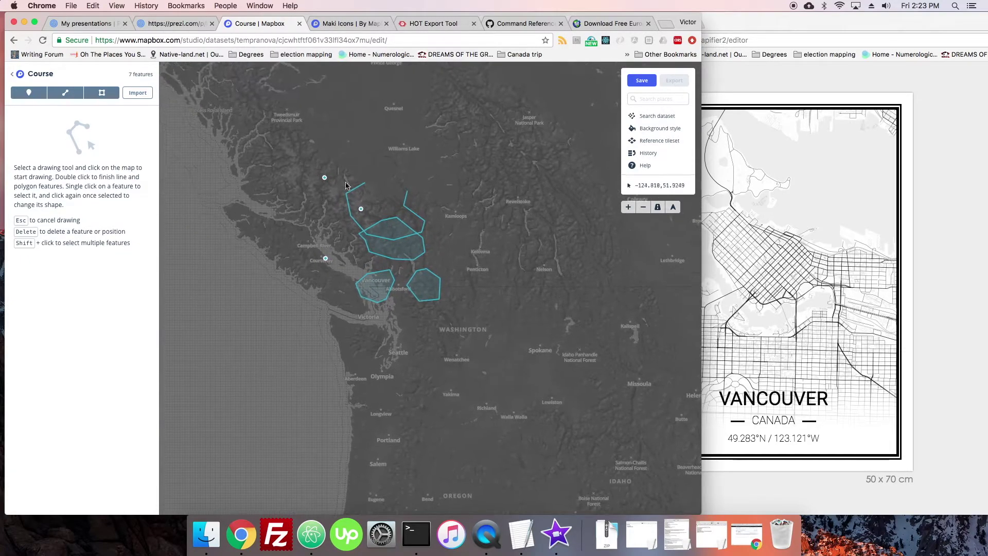
left_click(366, 230)
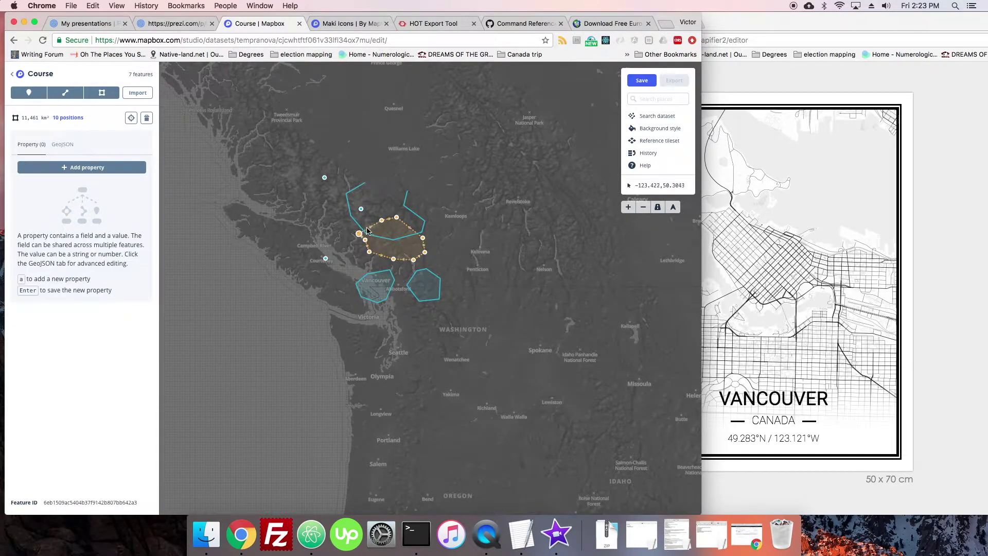
left_click(370, 226)
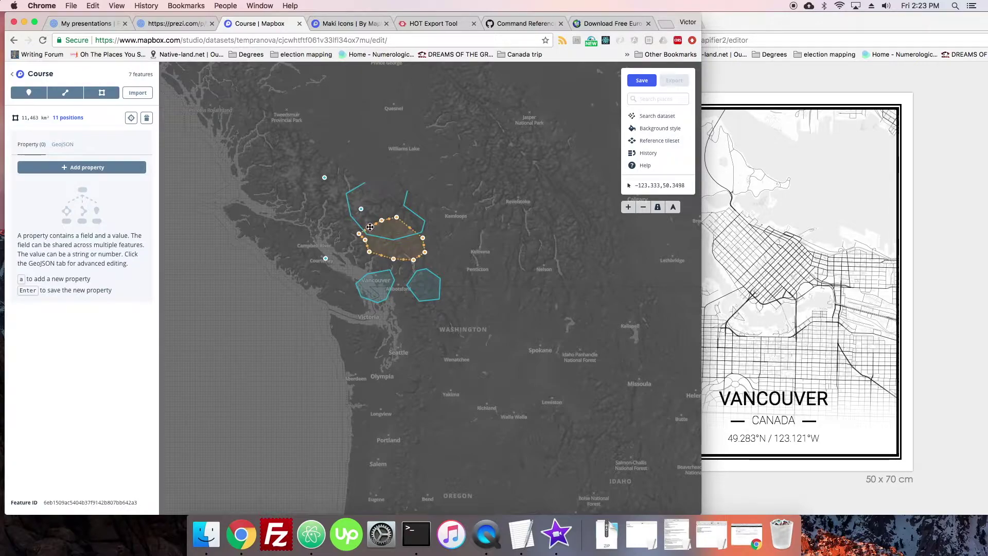
left_click_drag(370, 226, 399, 195)
left_click(425, 217)
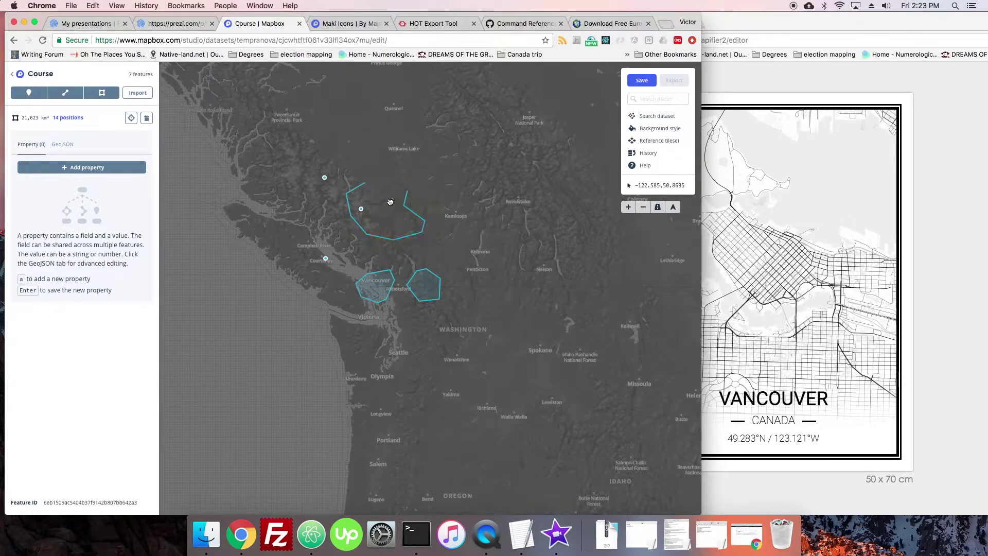
left_click_drag(390, 202, 420, 183)
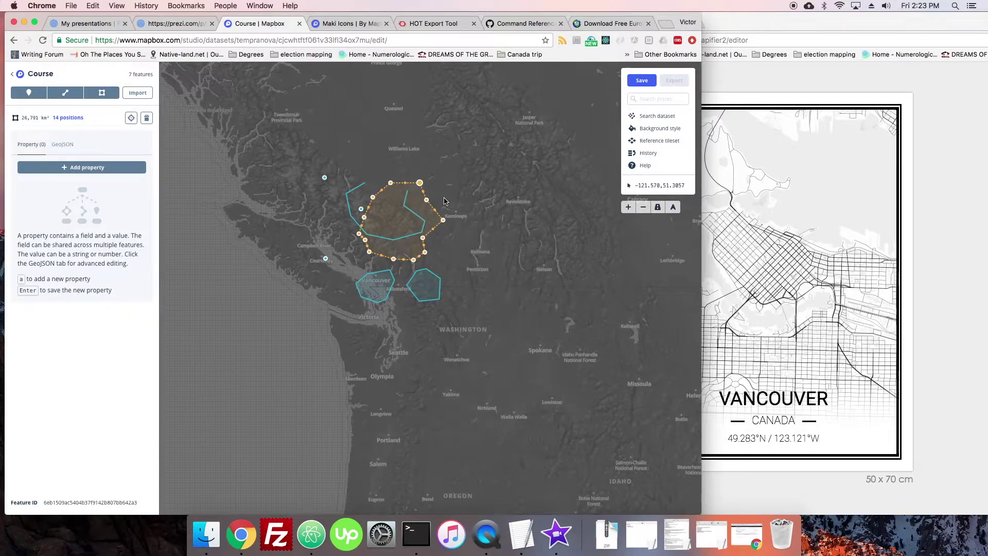
left_click(446, 238)
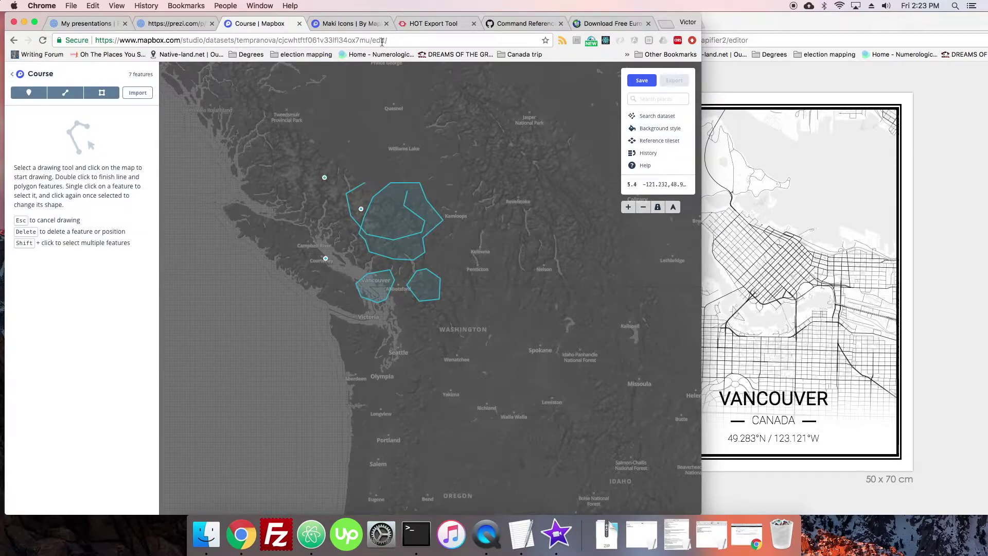
left_click(727, 247)
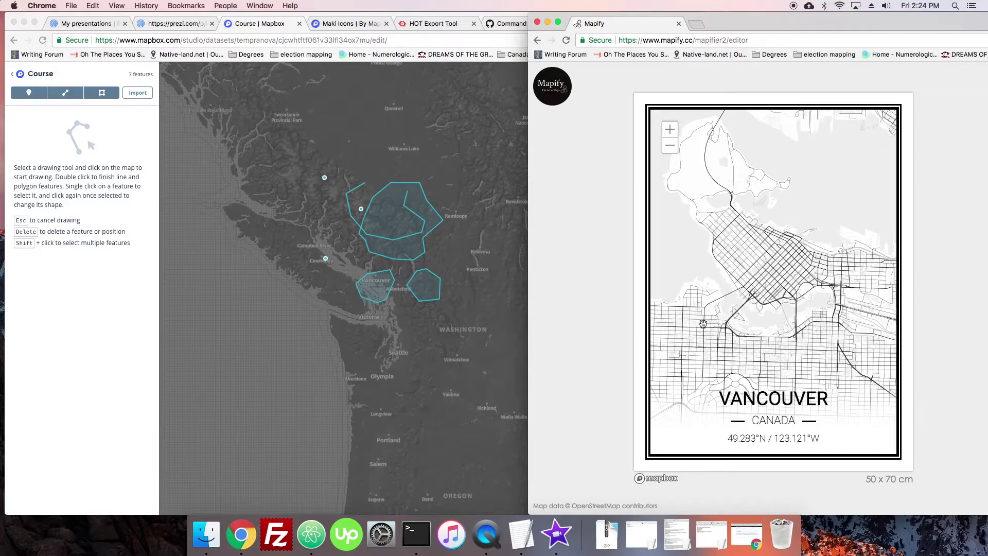
left_click(360, 263)
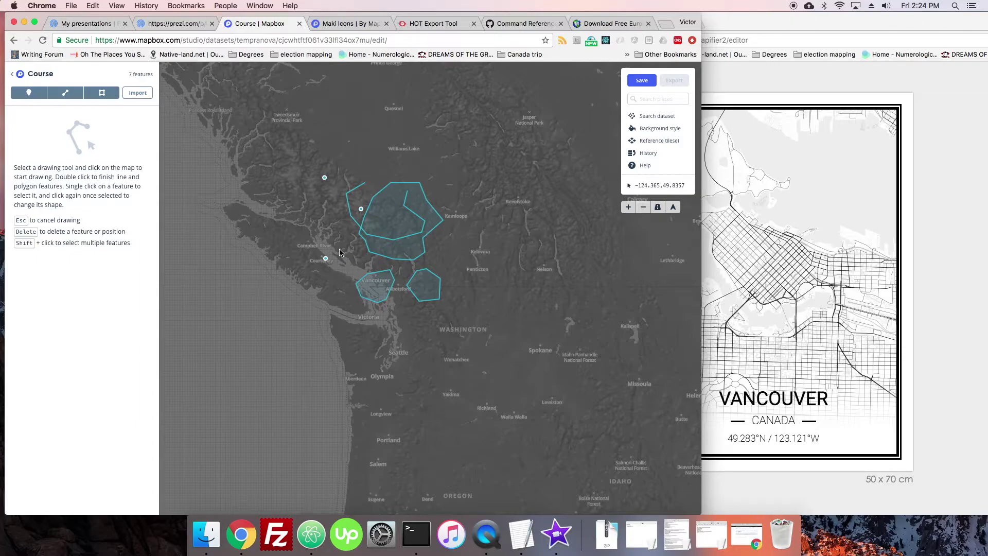
Select the large northern polygon and give it a size property of 10
left_click(326, 258)
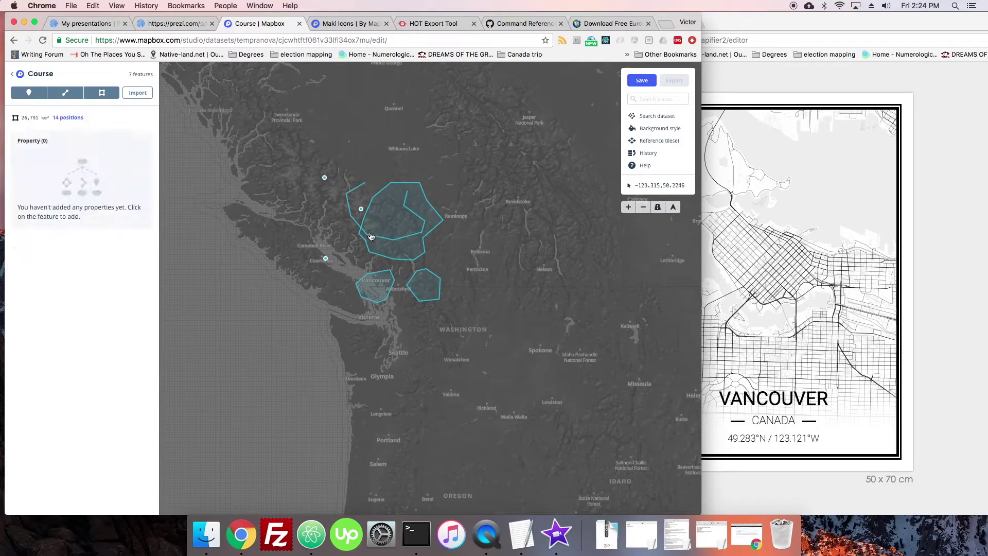
left_click(477, 292)
left_click(419, 252)
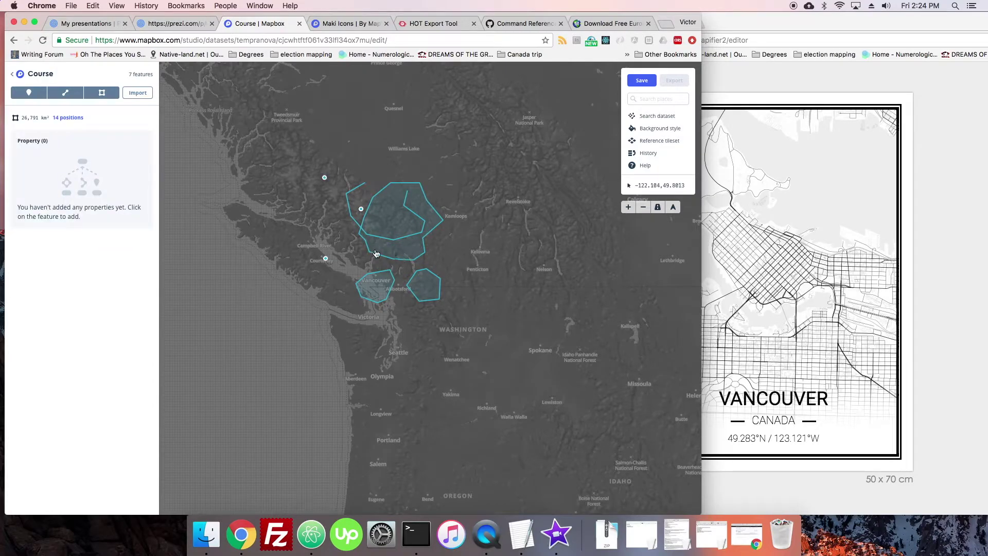
left_click(383, 265)
left_click(389, 255)
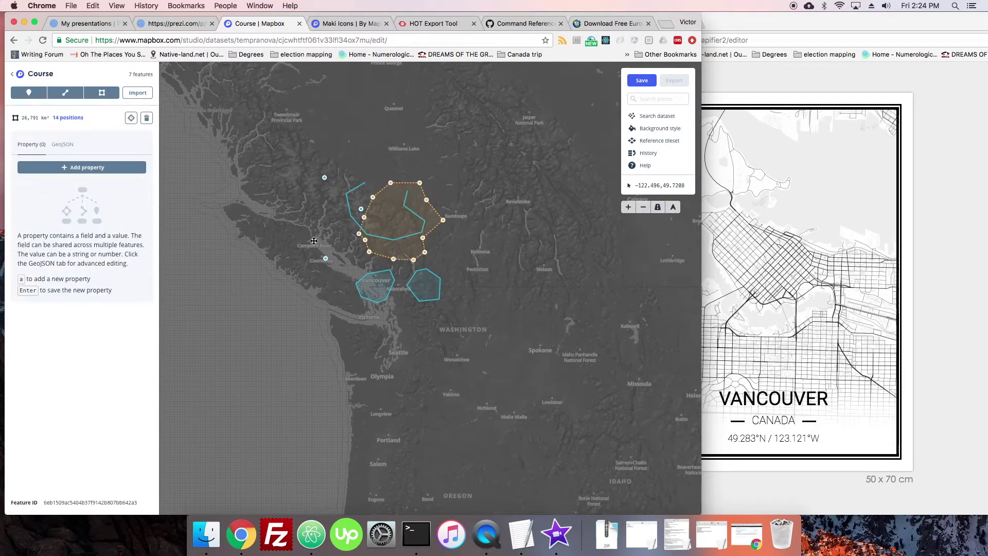
left_click(91, 168)
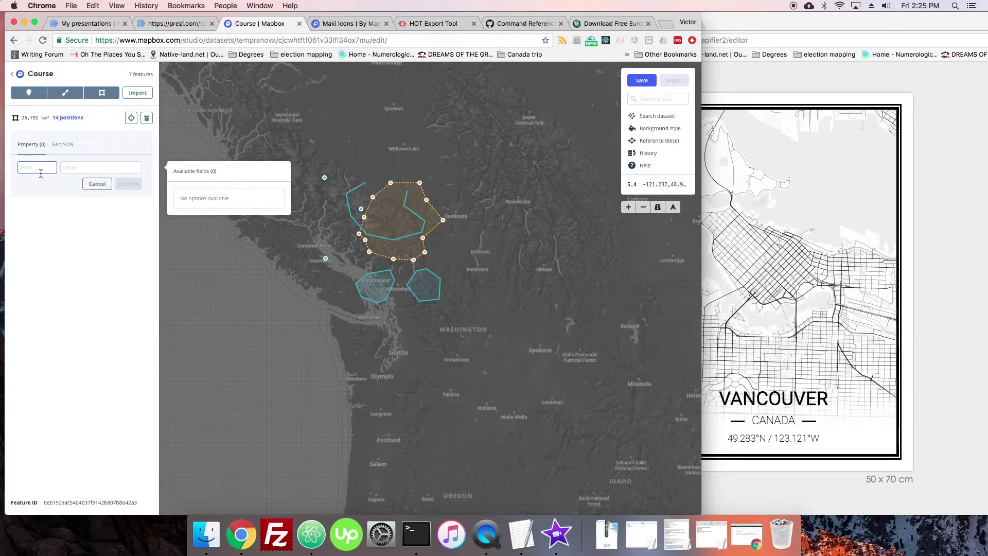
type("size")
key("Tab")
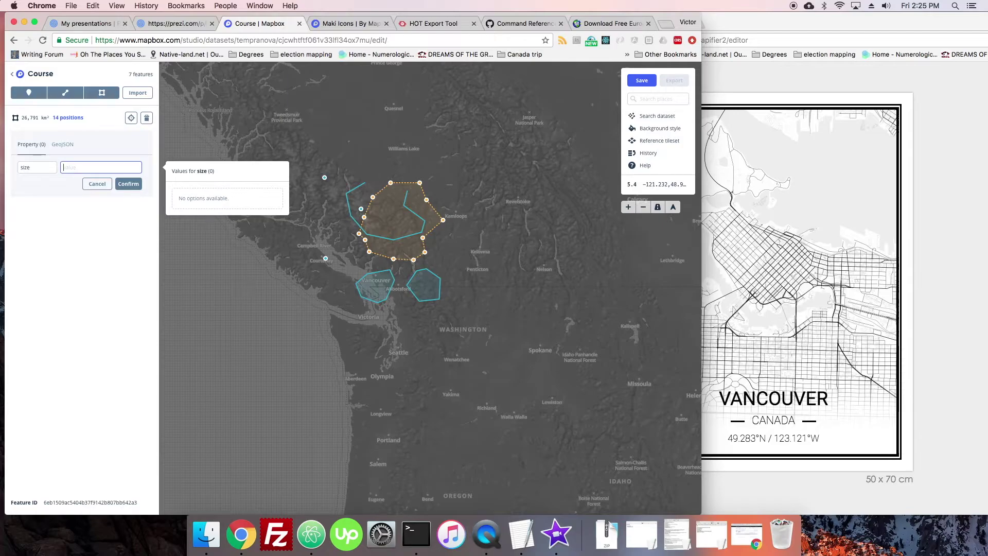
type("10")
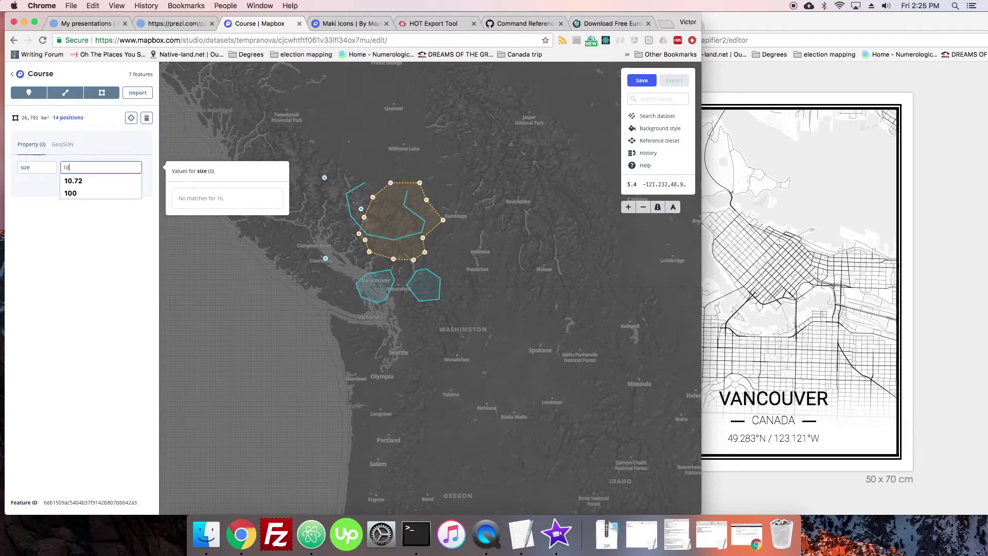
key("Return")
Add category 'mountainshape' to the large polygon
left_click(110, 195)
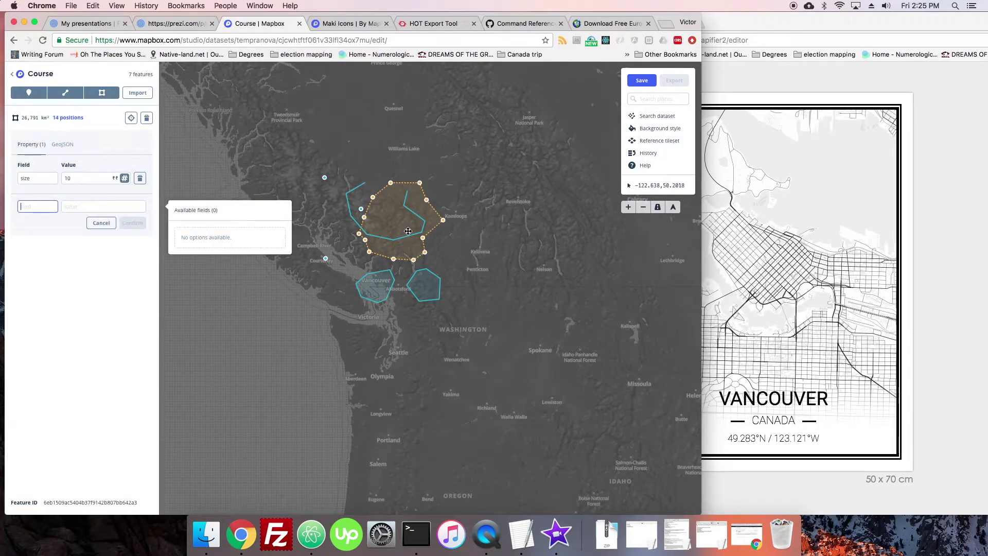
type("category")
key("Tab")
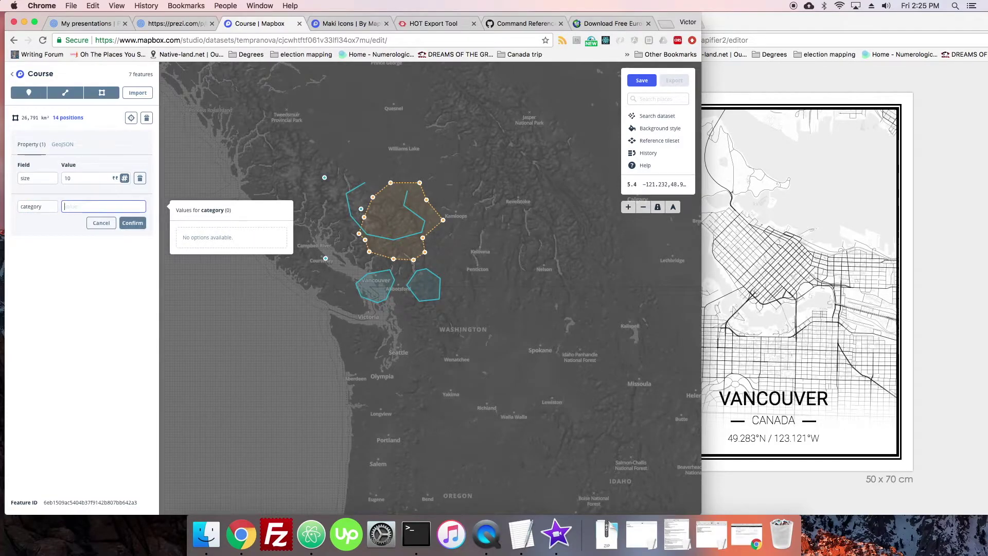
type("sh")
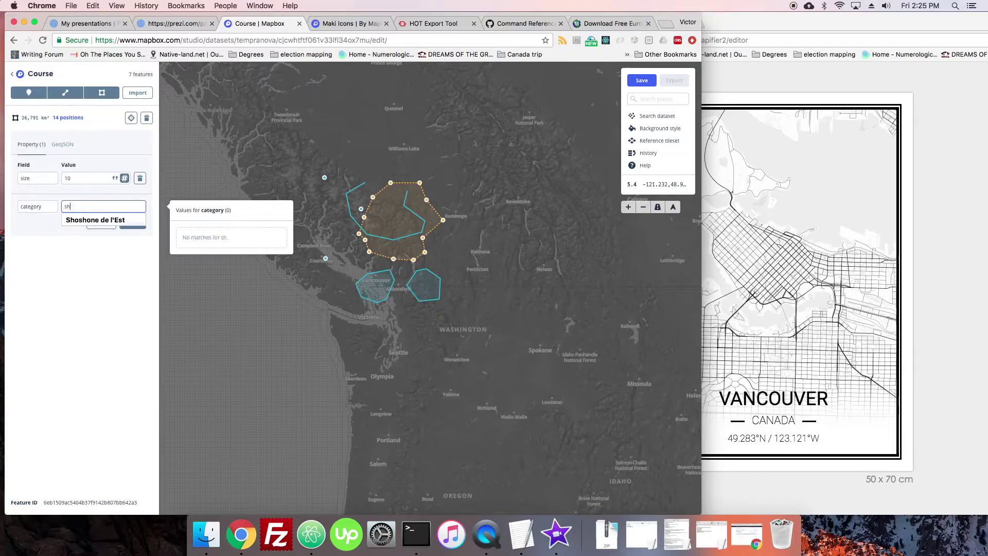
key("BackSpace")
key("BackSpace")
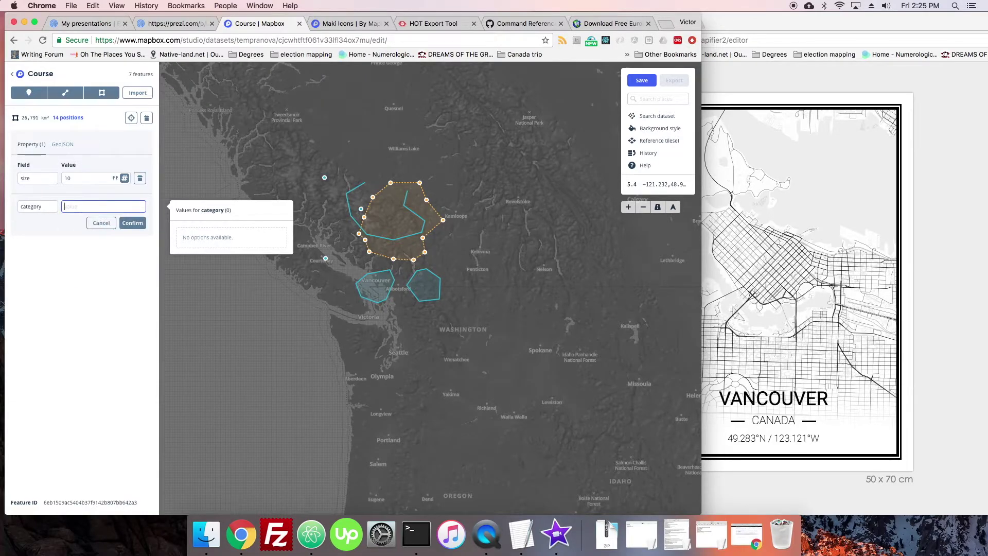
type("mounta")
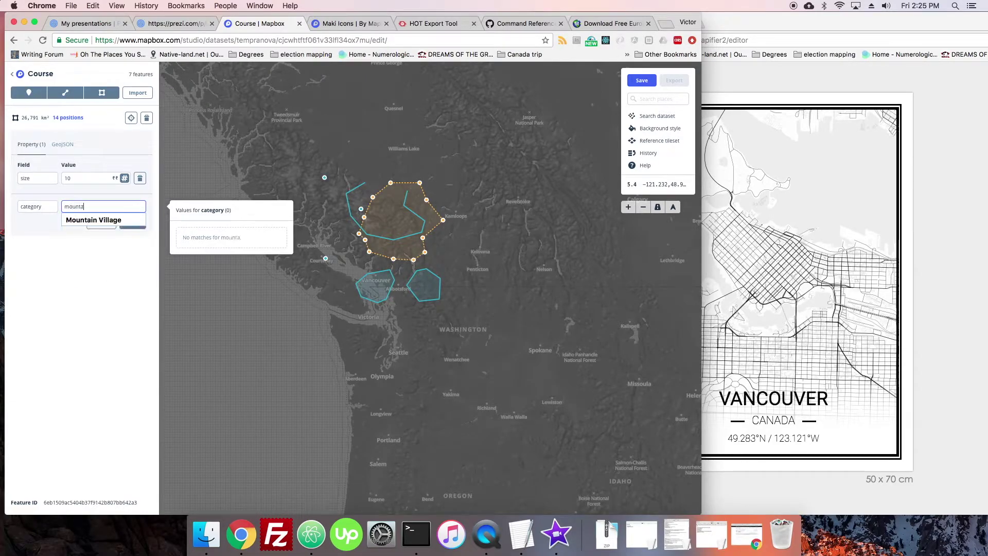
type("inshape")
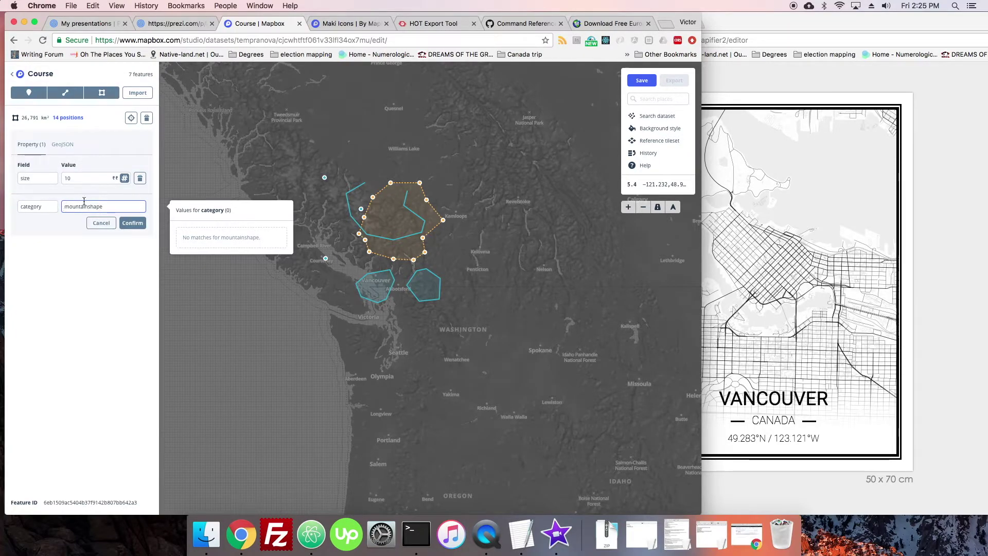
left_click(133, 223)
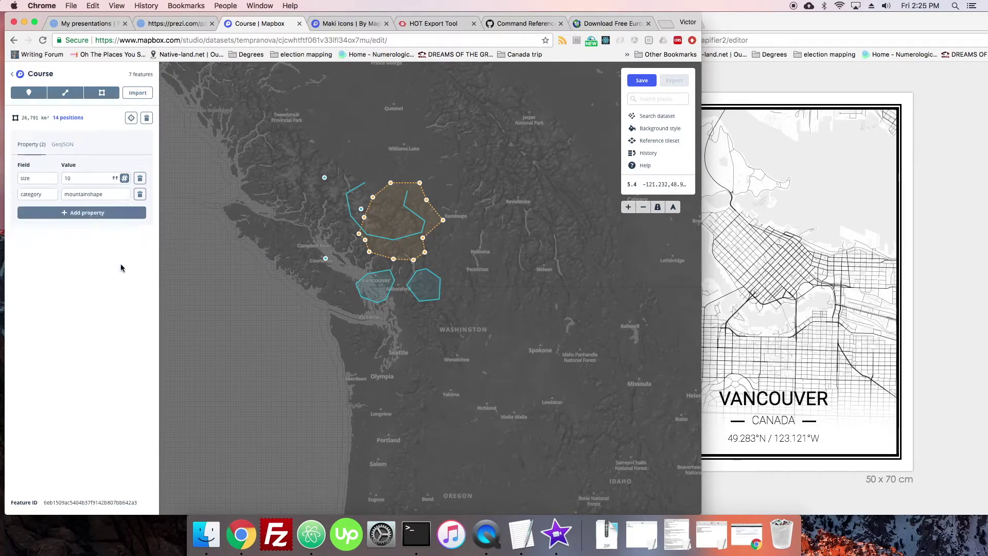
left_click(350, 216)
Give the cyan line category 'mountainshape'
left_click(58, 169)
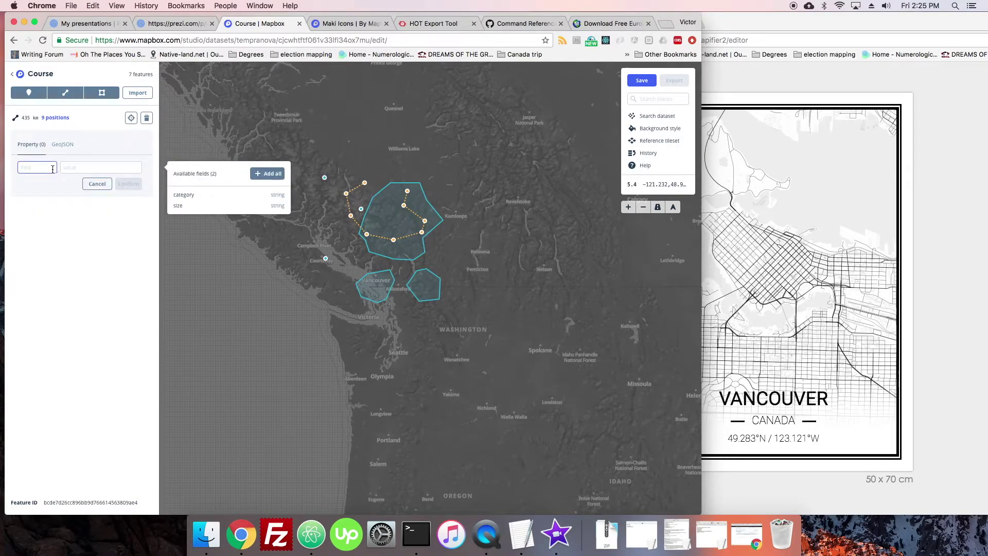
left_click(184, 194)
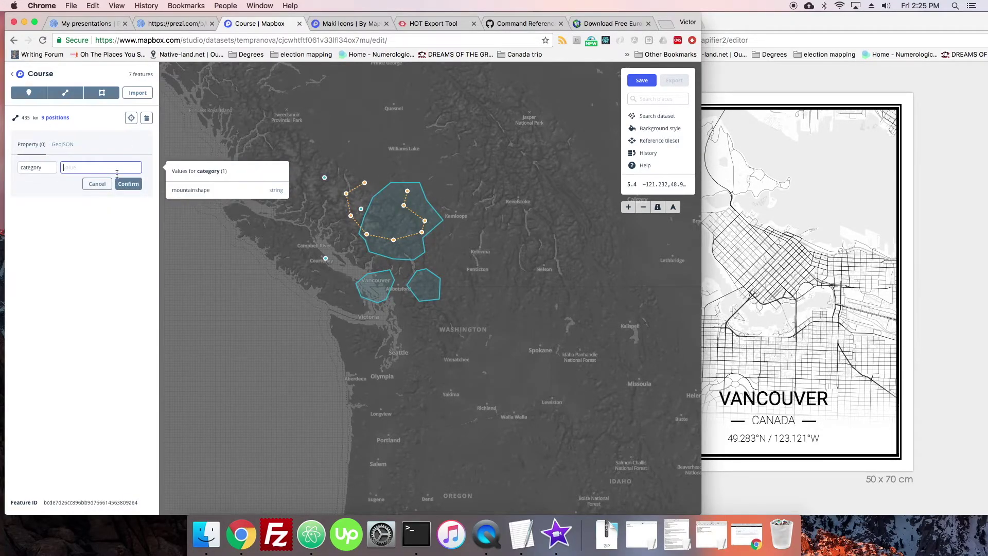
left_click(177, 190)
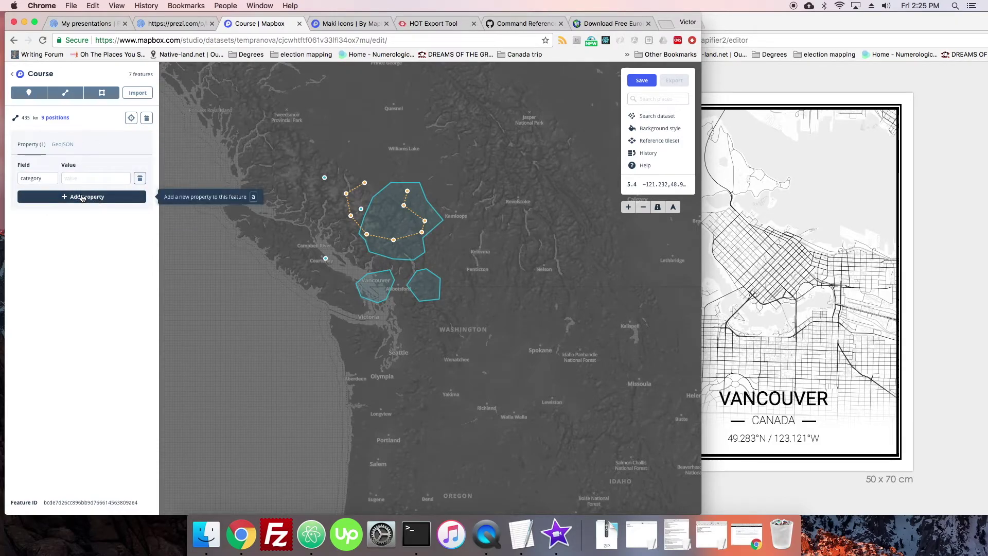
left_click(84, 178)
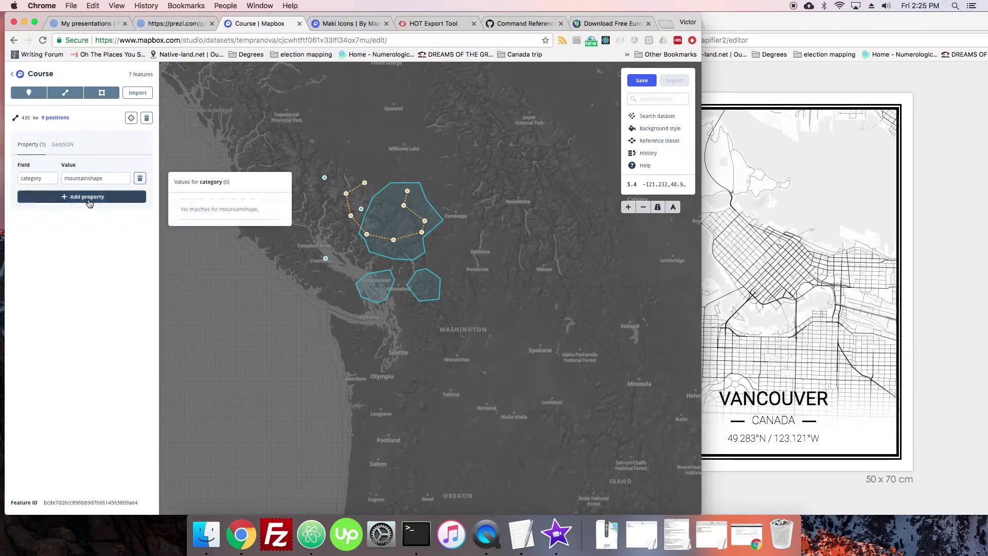
left_click(95, 159)
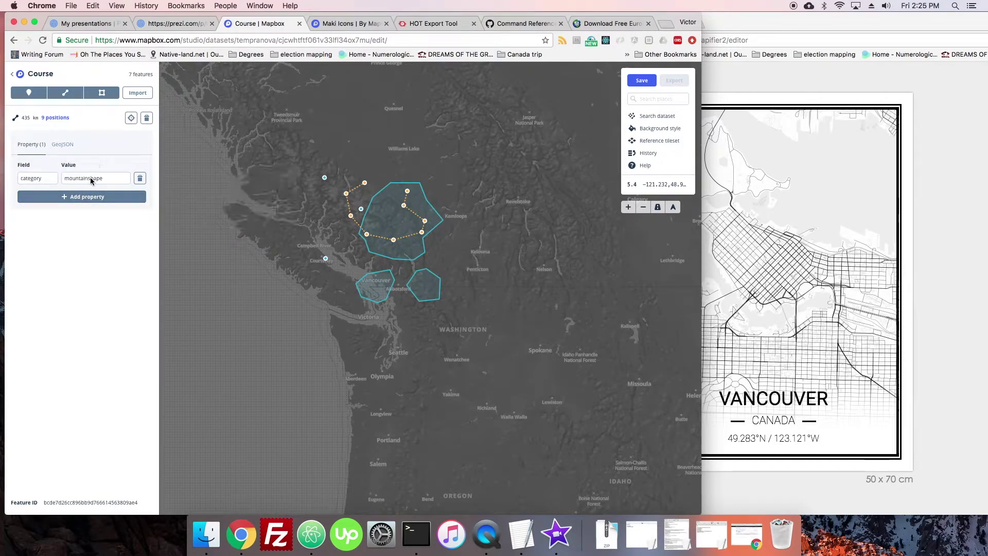
Select the two northern points, combine them into one feature, then uncombine them
left_click(360, 207)
left_click(324, 178, "shift")
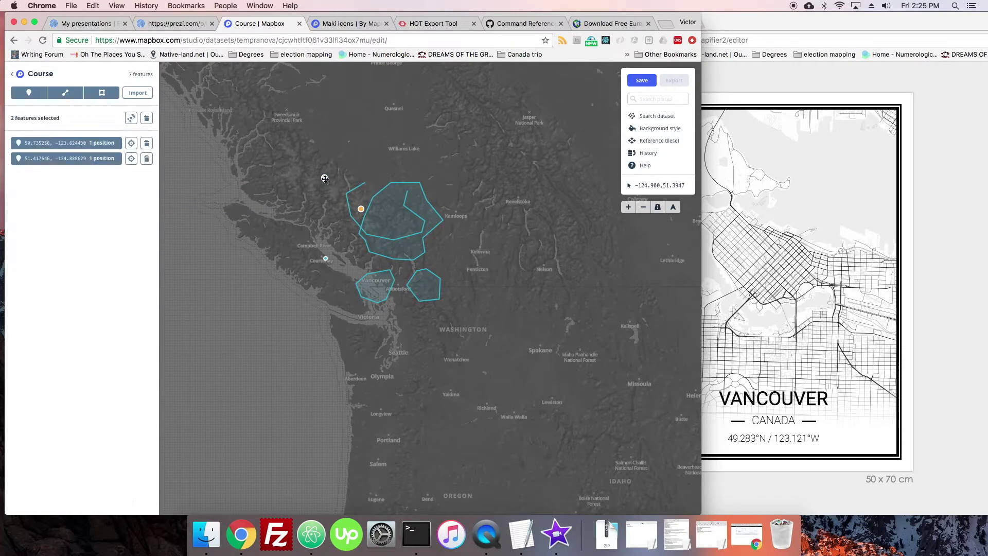
left_click(130, 118)
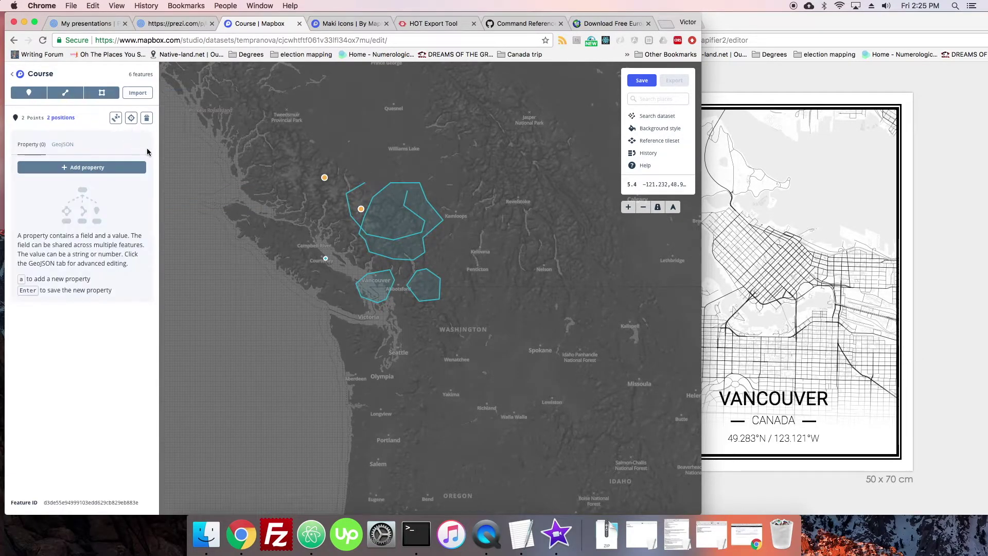
left_click(72, 168)
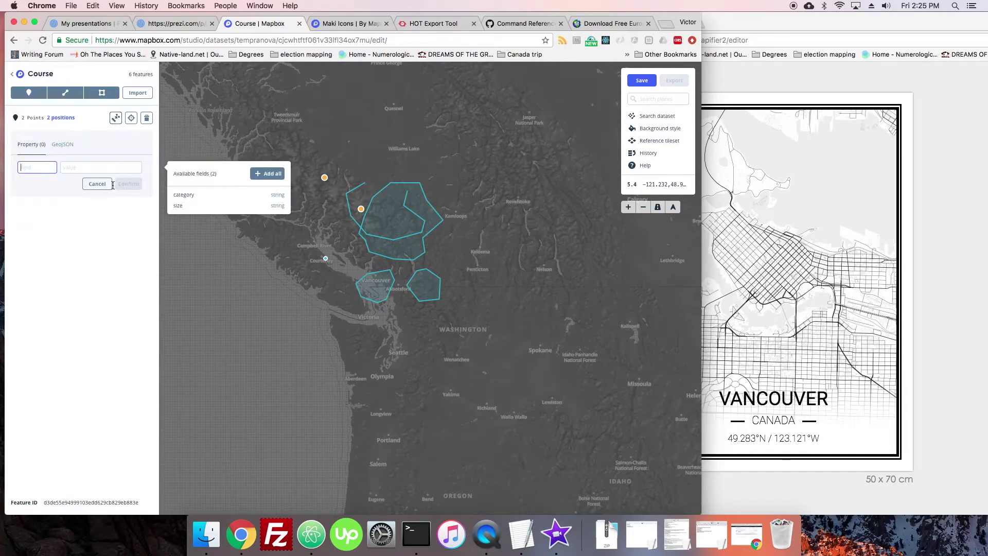
left_click(98, 184)
left_click(322, 182)
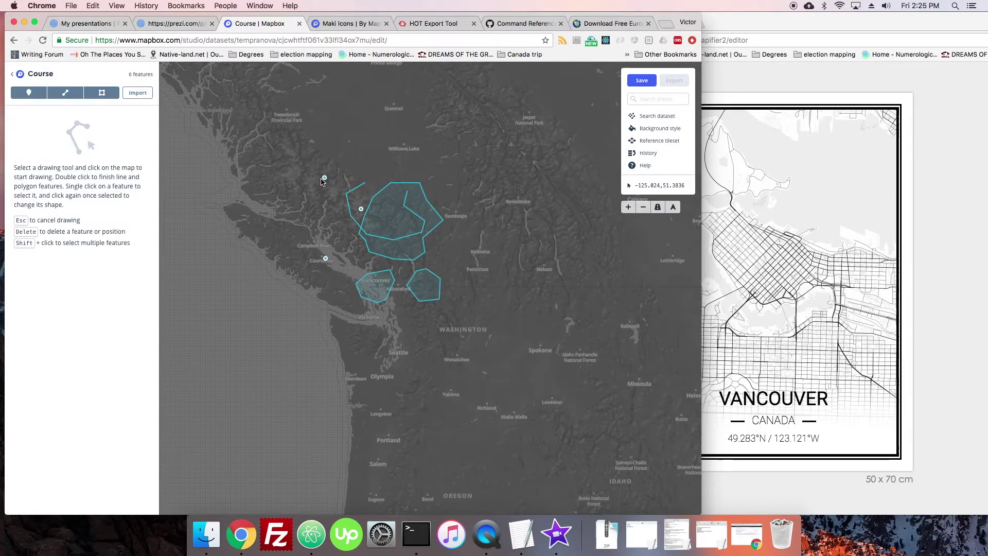
left_click(324, 177)
left_click(329, 205)
left_click(324, 178)
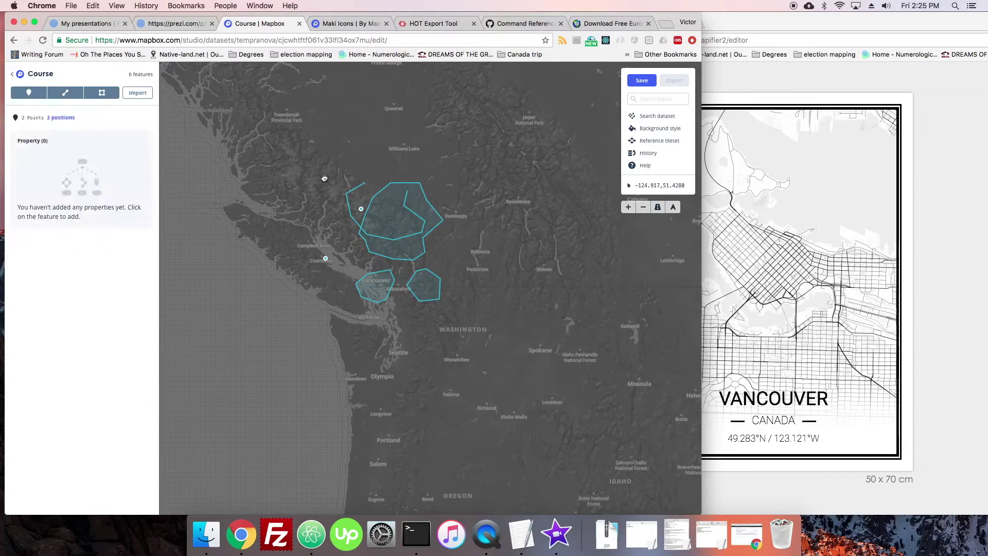
left_click(325, 177)
left_click(323, 177)
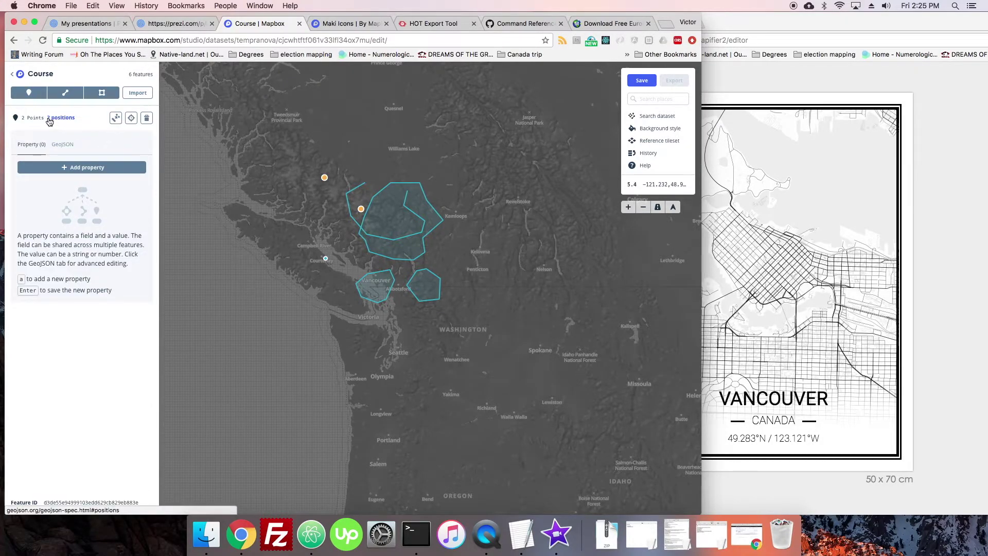
left_click(117, 119)
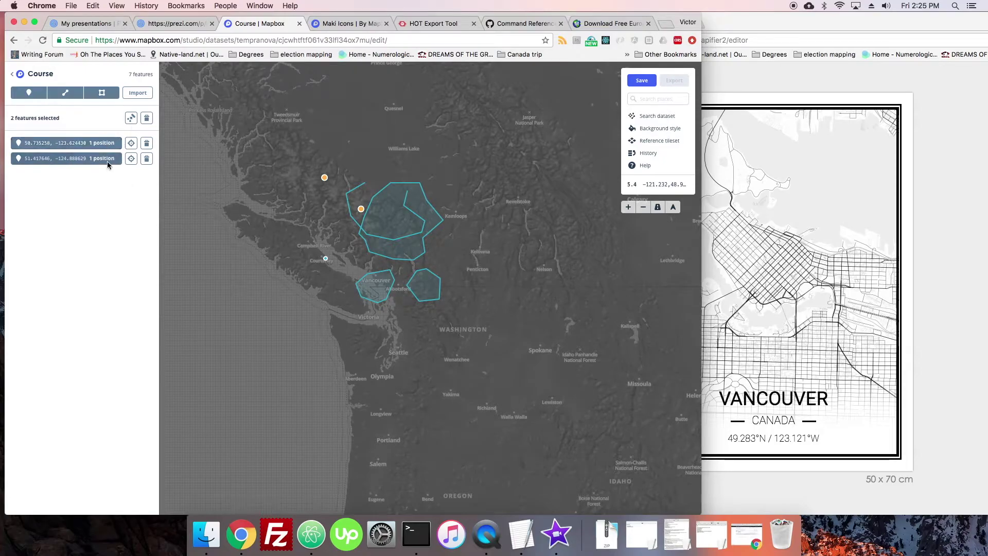
Recombine the two points, give them category 'mountainshape', and split them apart again
left_click(133, 118)
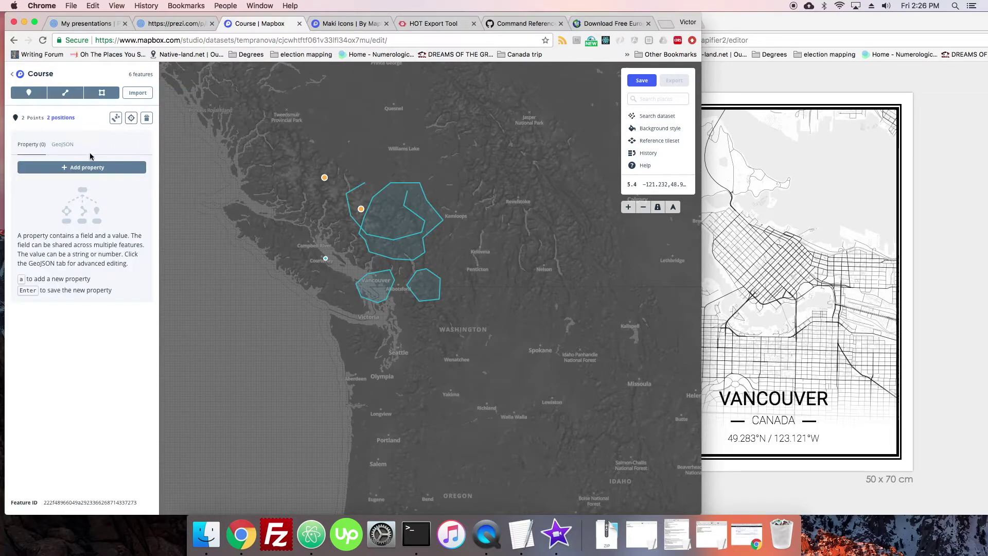
left_click(65, 168)
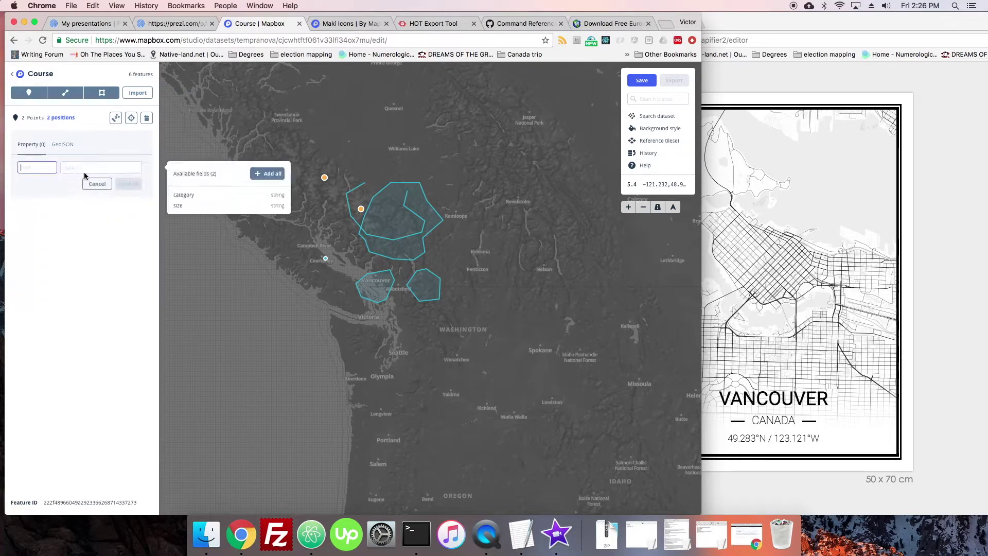
left_click(193, 200)
left_click(128, 184)
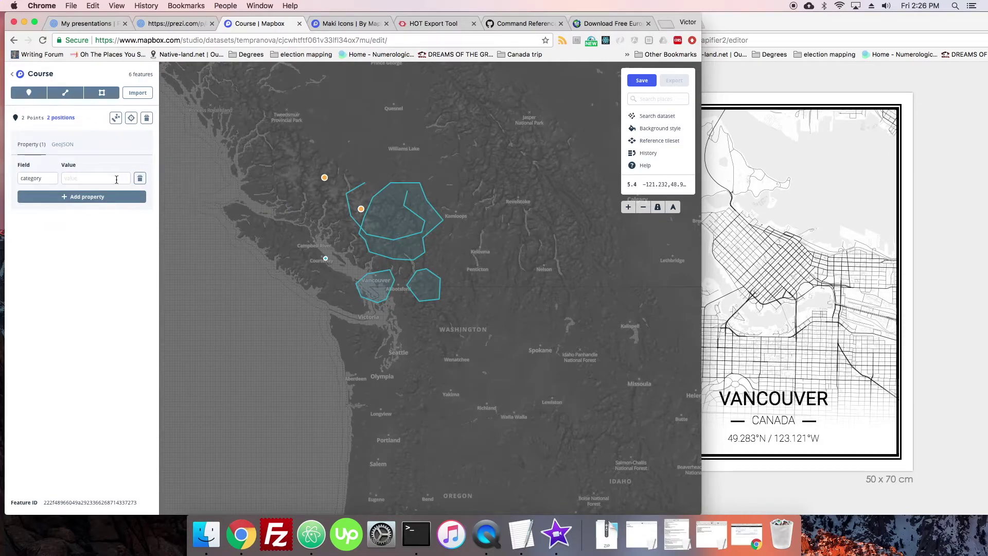
left_click(116, 179)
type("mountainshape")
left_click(116, 119)
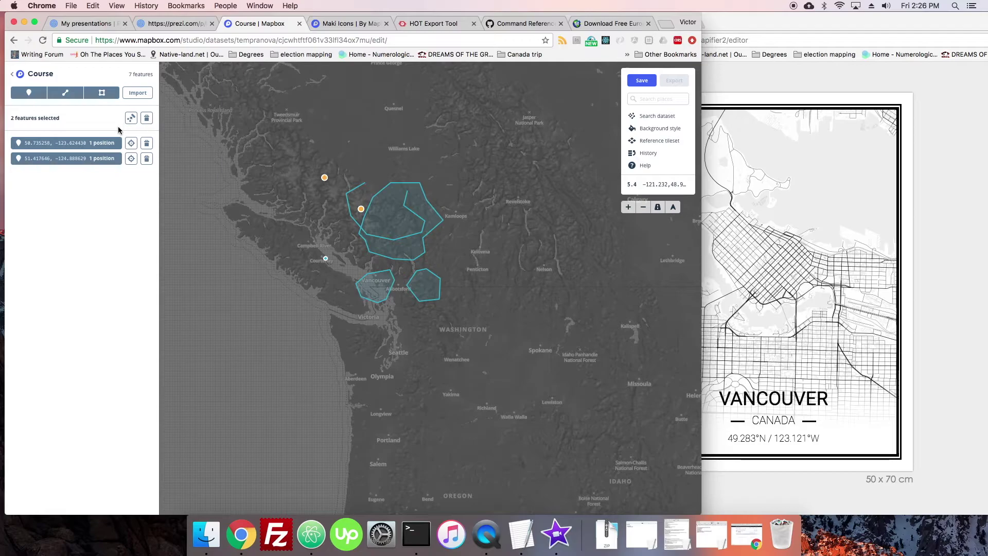
left_click(340, 199)
Give the Courtenay point on Vancouver Island category 'islandshape'
left_click(325, 178)
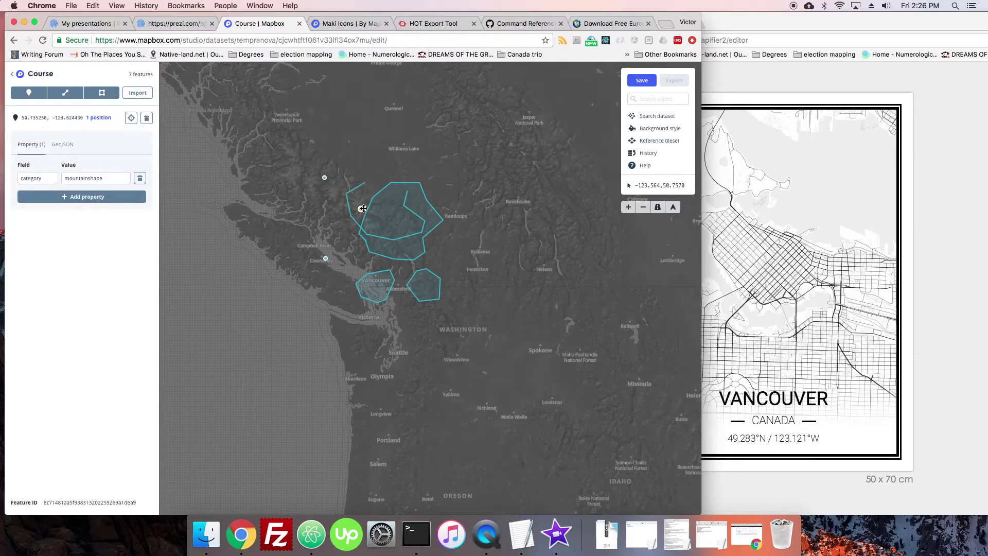
left_click(266, 212)
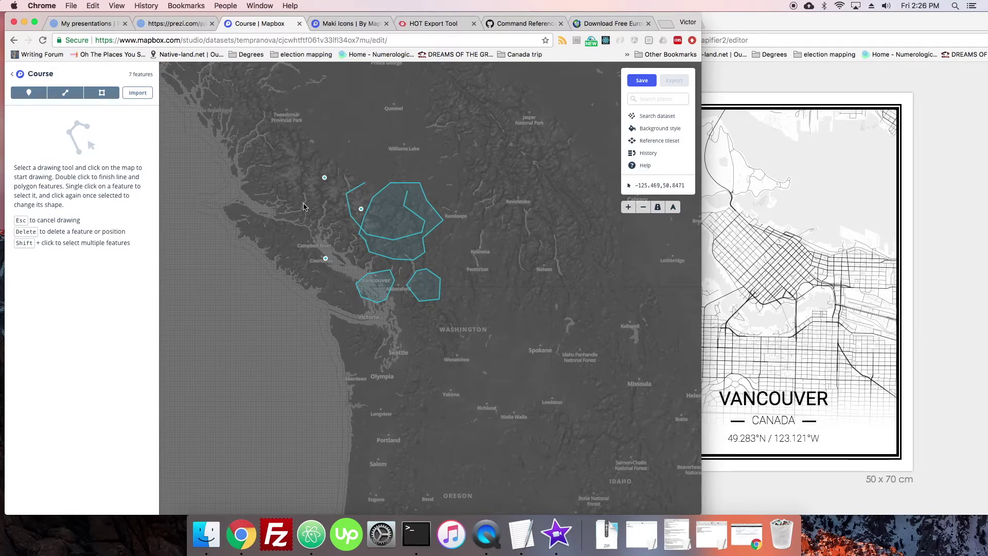
left_click(325, 259)
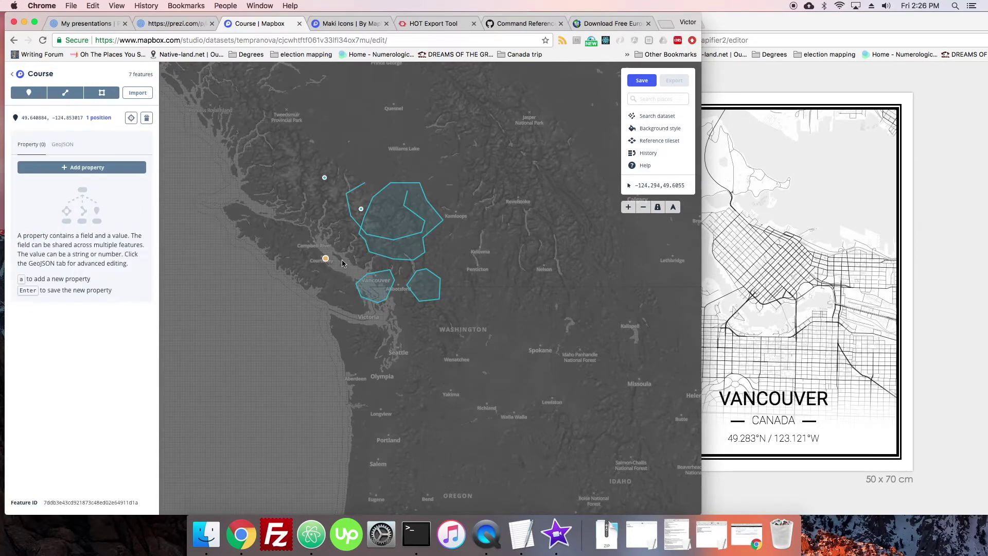
left_click(93, 169)
left_click(202, 201)
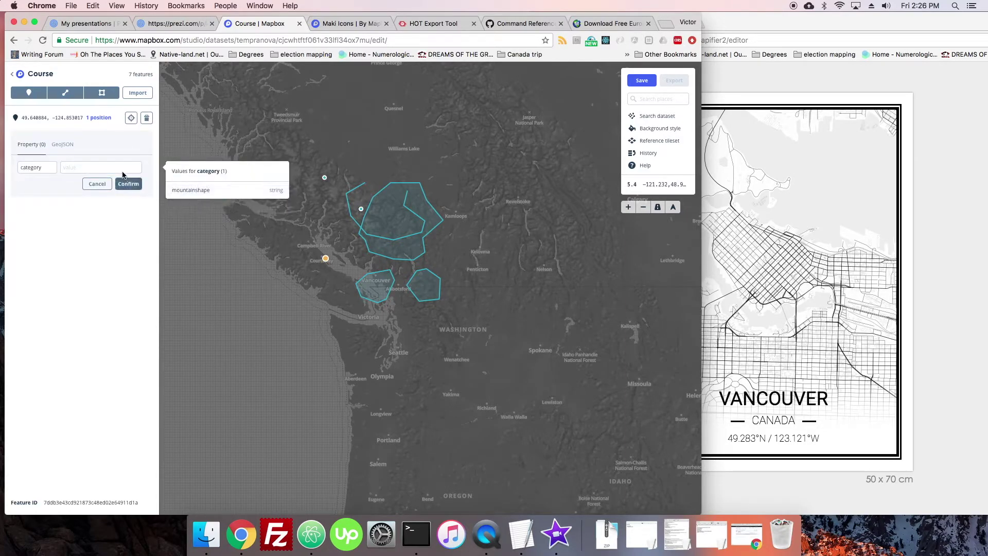
type("islandshape")
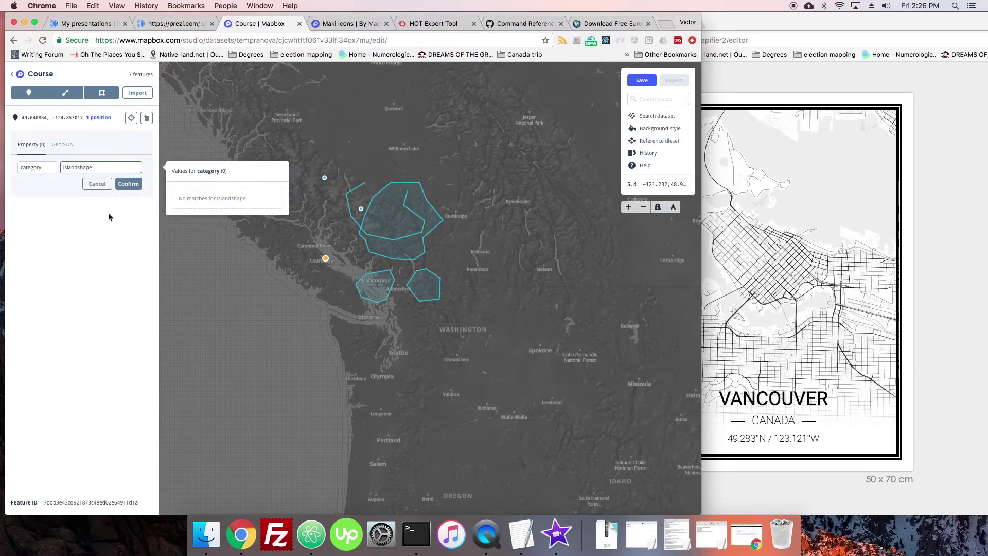
left_click(129, 183)
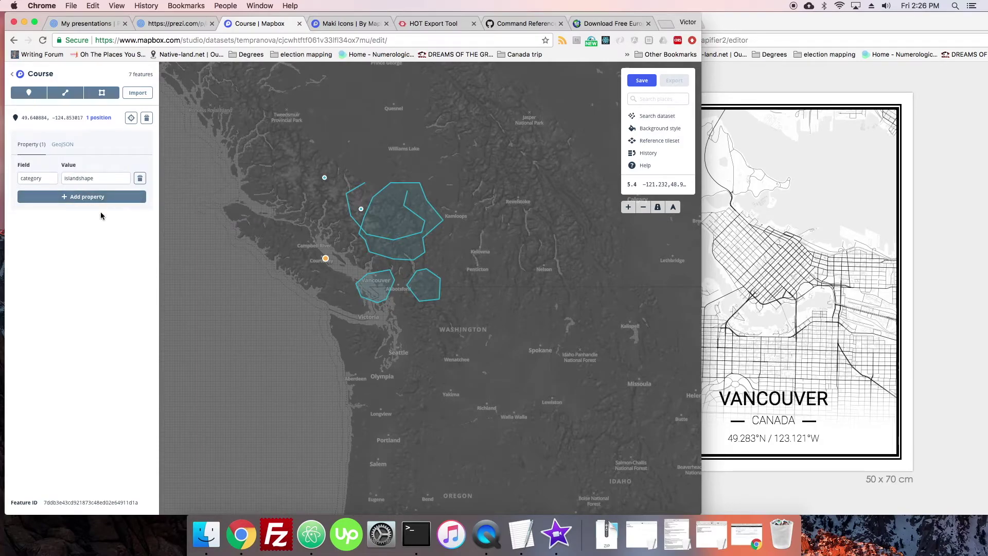
Give the Vancouver polygon size 4 and category 'islandshape'
left_click(375, 288)
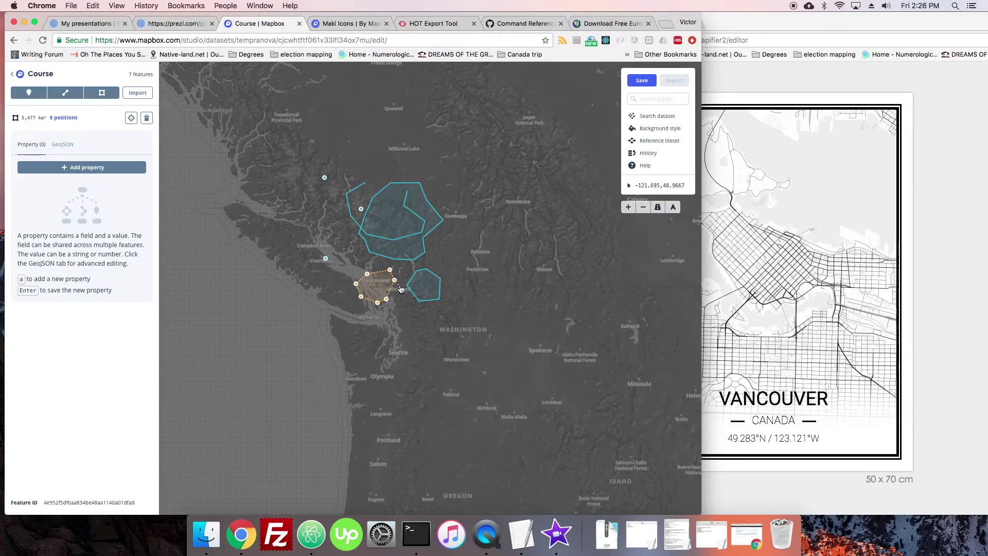
left_click(85, 168)
type("size")
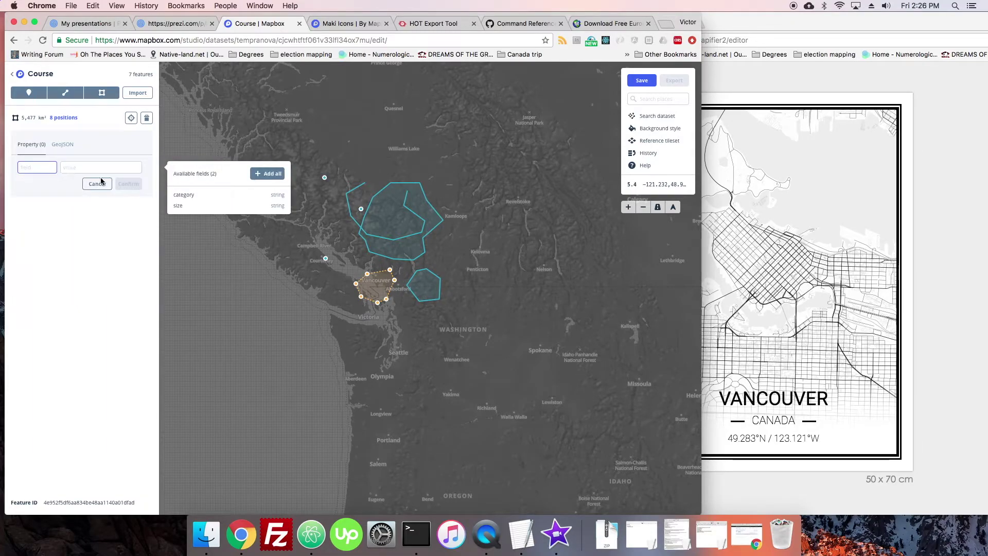
left_click(113, 168)
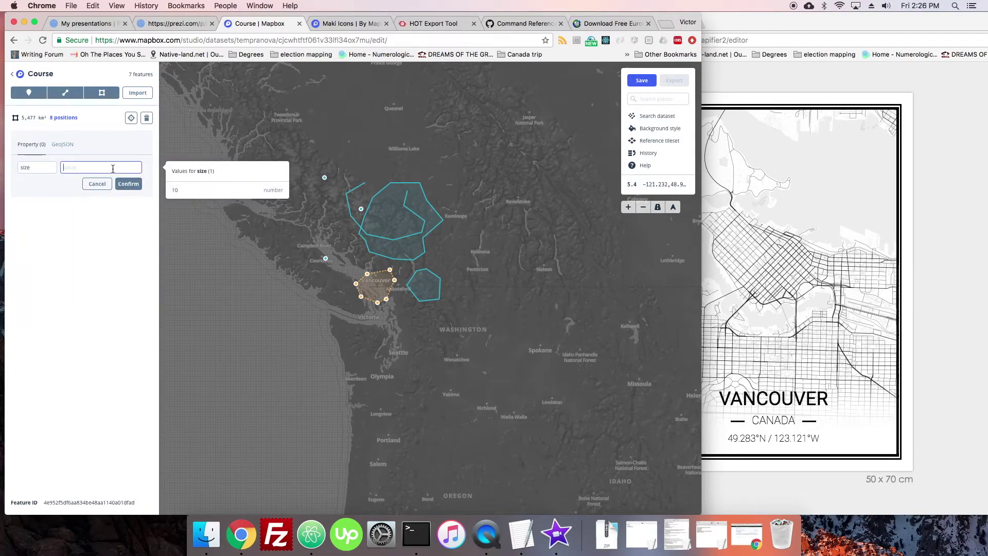
type("4")
left_click(122, 186)
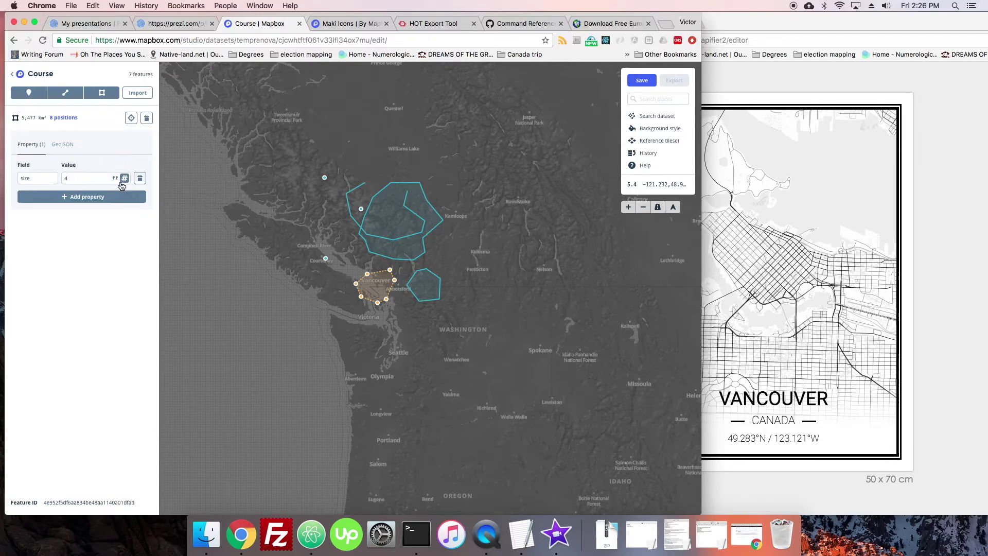
left_click(81, 196)
type("category")
left_click(102, 206)
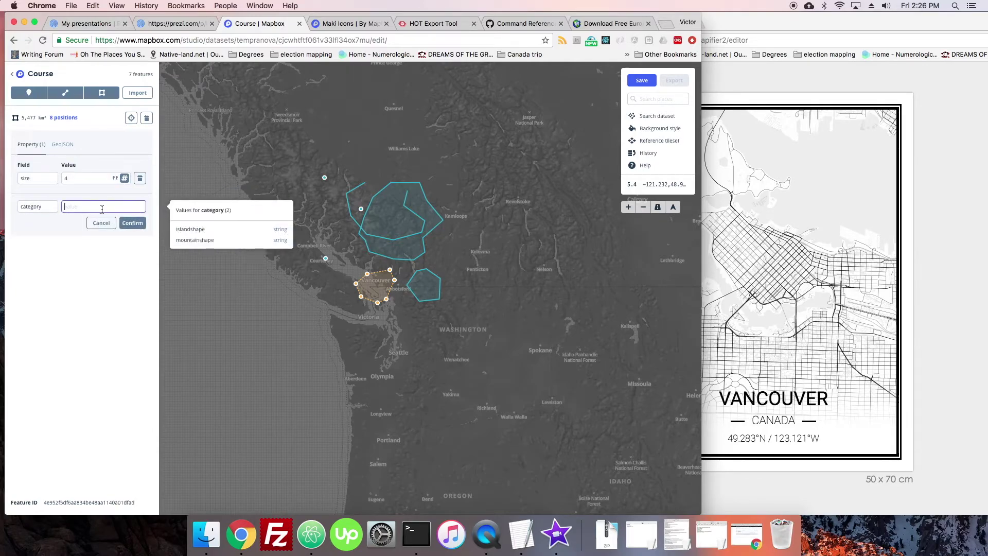
left_click(189, 229)
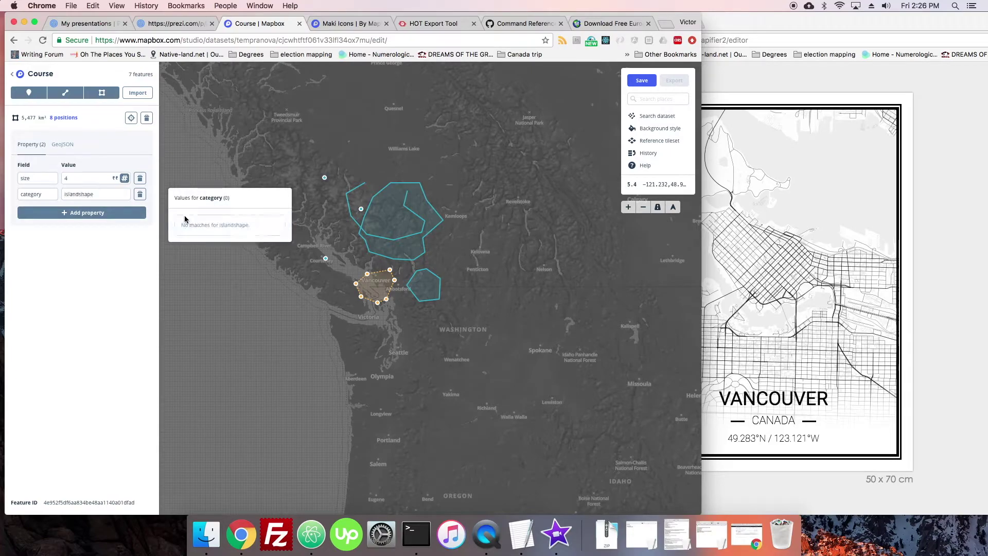
Give the hexagon east of Vancouver size 8 and category 'cityshape'
left_click(436, 294)
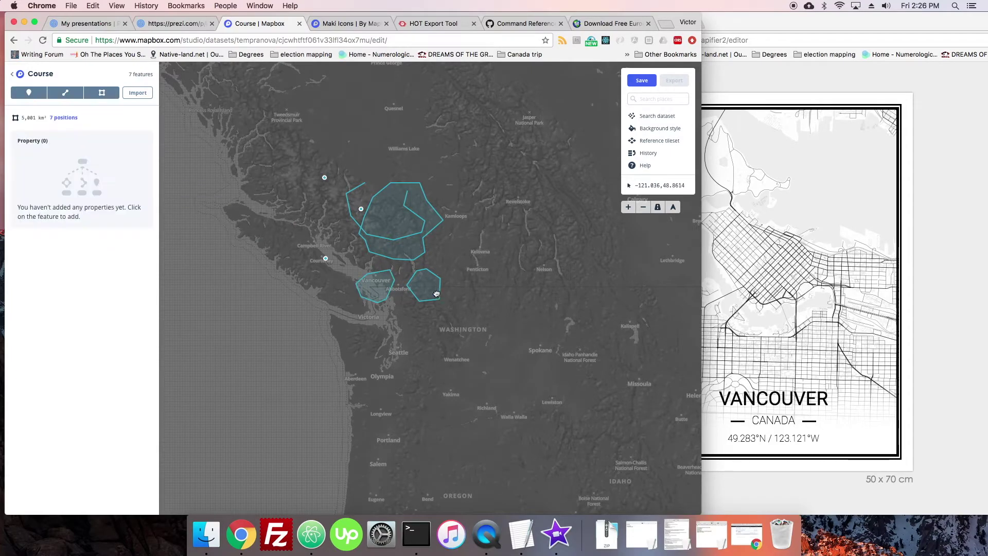
left_click(88, 171)
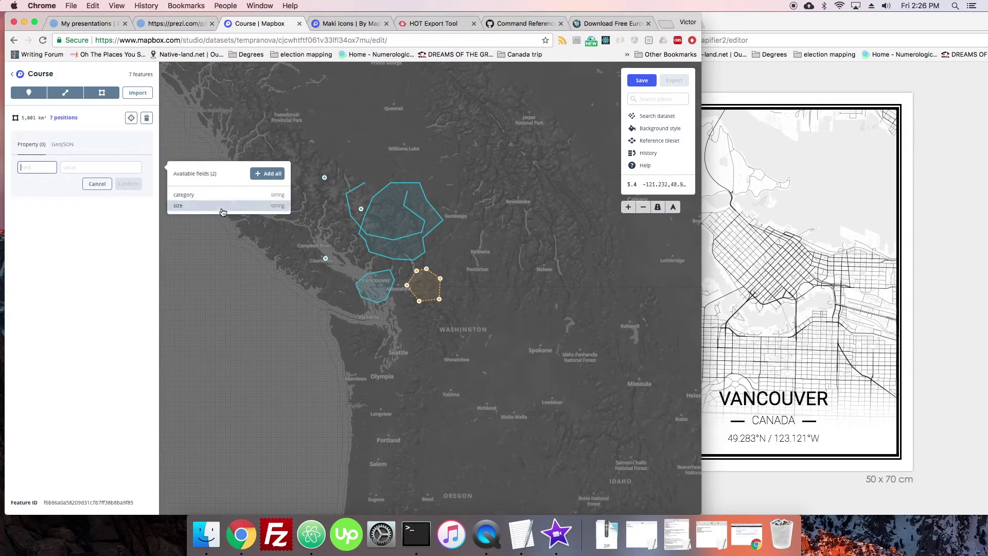
left_click(177, 206)
type("8")
key("Return")
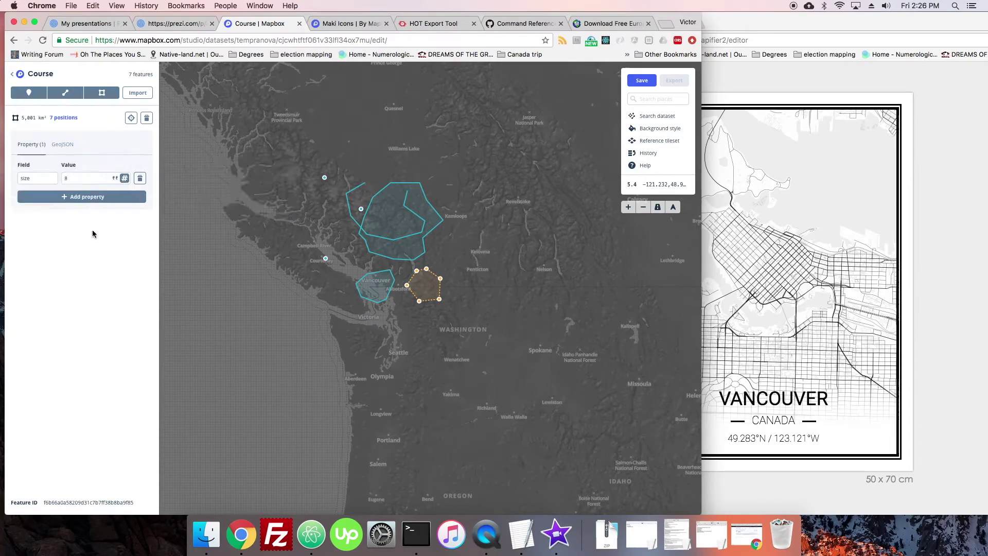
left_click(91, 198)
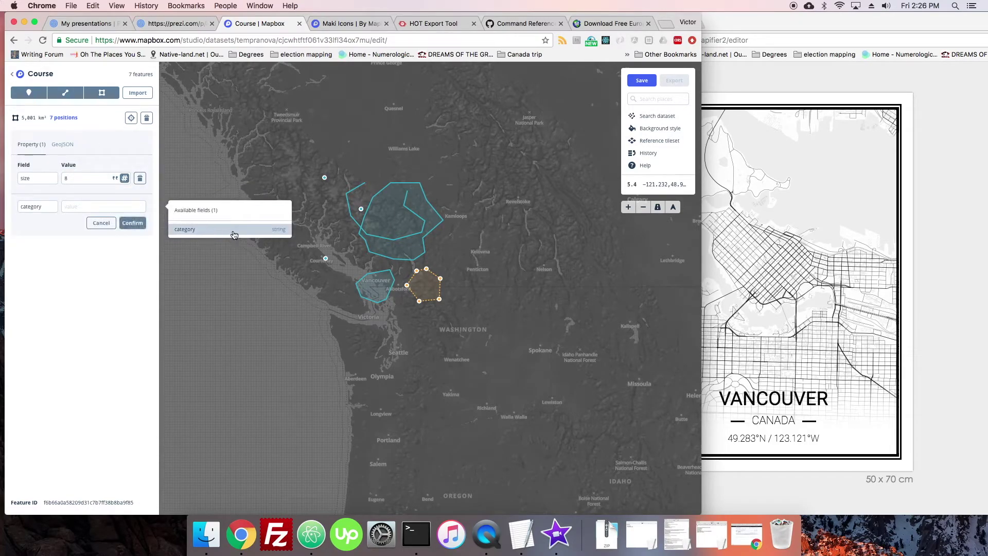
left_click(212, 233)
type("citys")
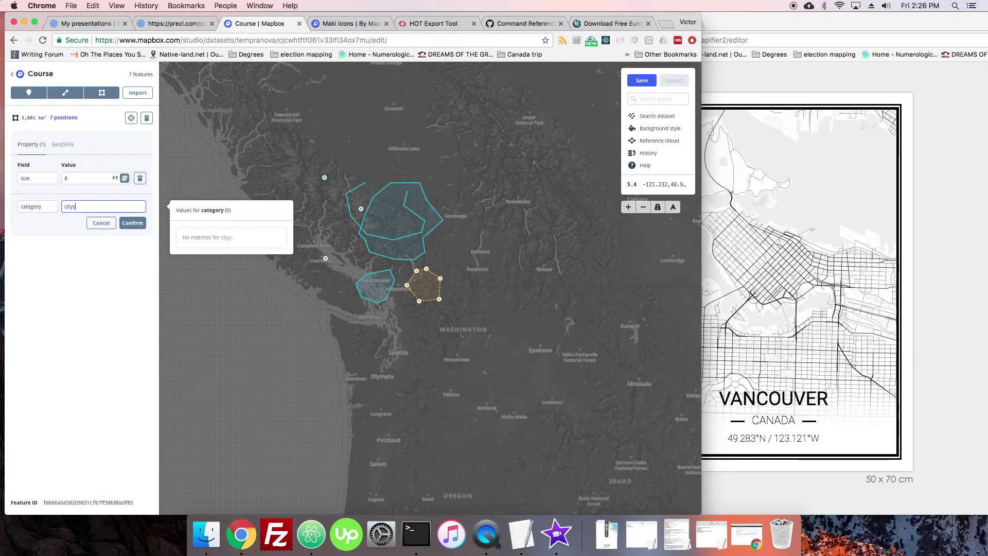
type("hape")
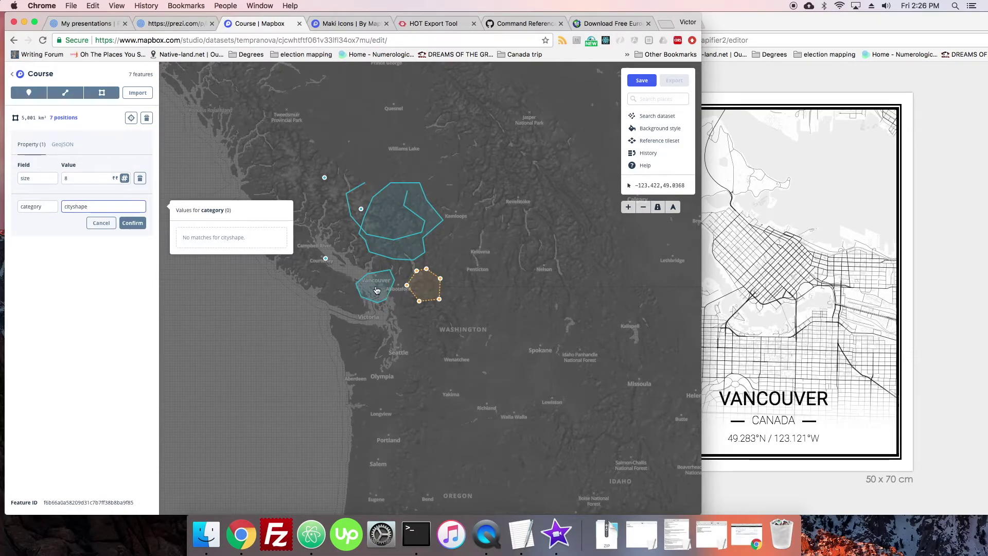
left_click(130, 222)
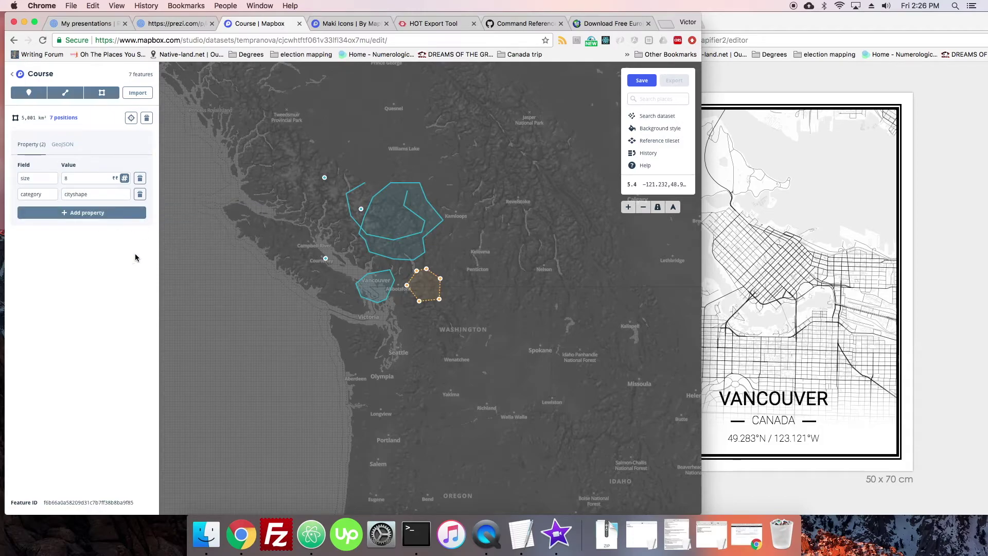
Review the large polygon's properties, then clear the selection
left_click(205, 242)
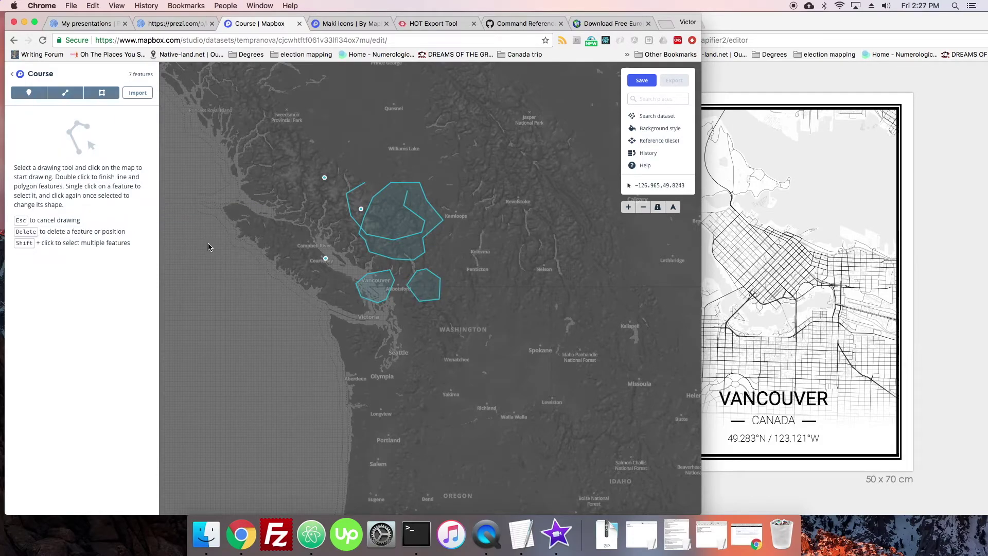
left_click(406, 233)
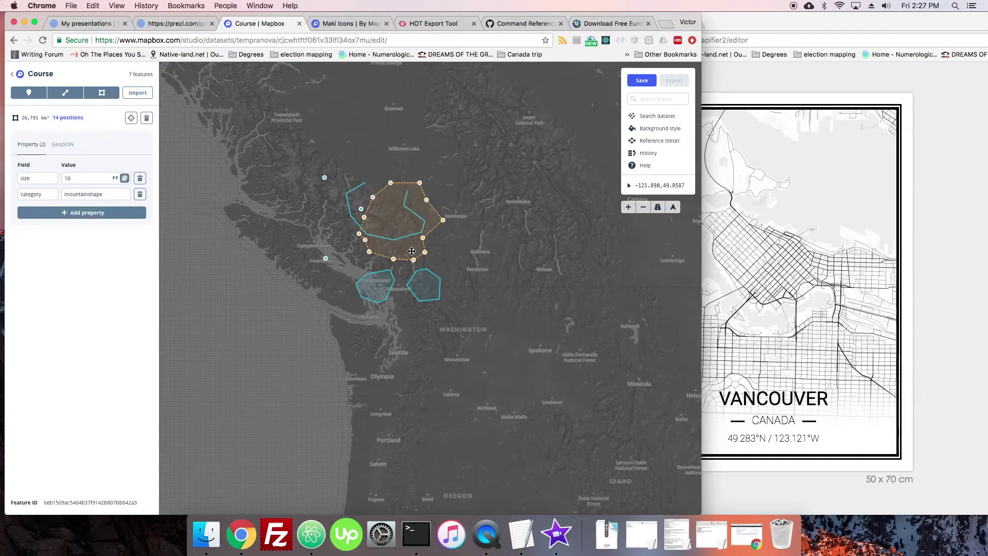
left_click(511, 236)
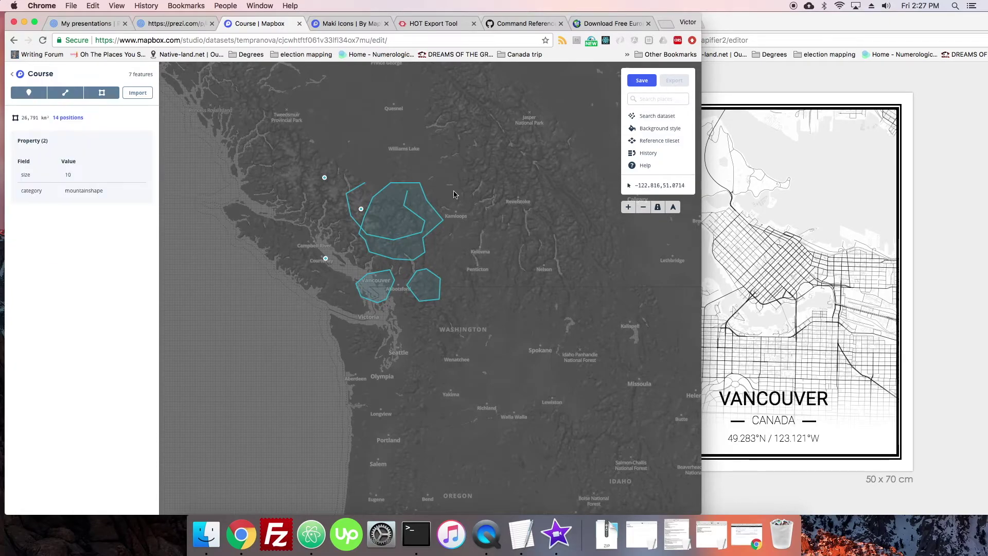
Save the 7 added features and export the dataset as a new 'Course' tileset
left_click(637, 84)
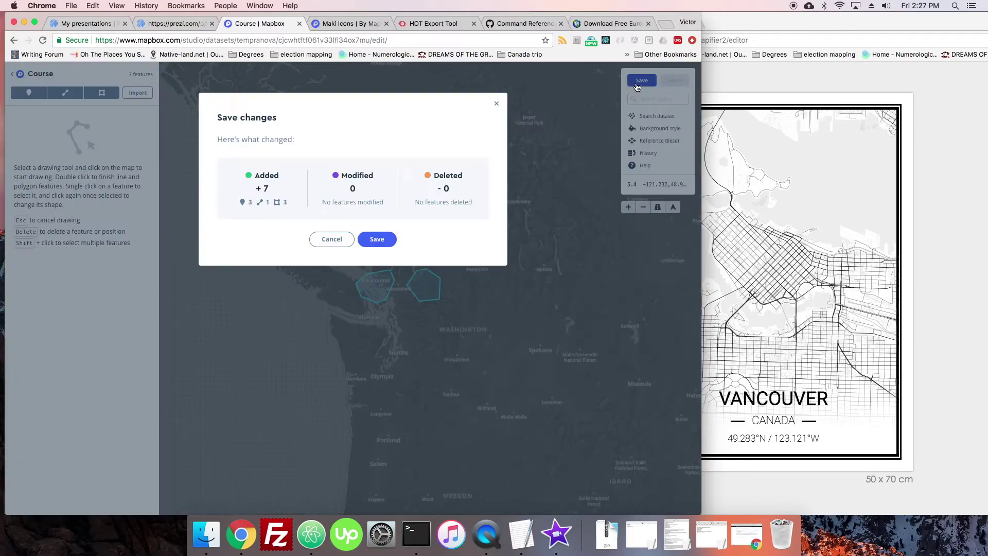
left_click(376, 238)
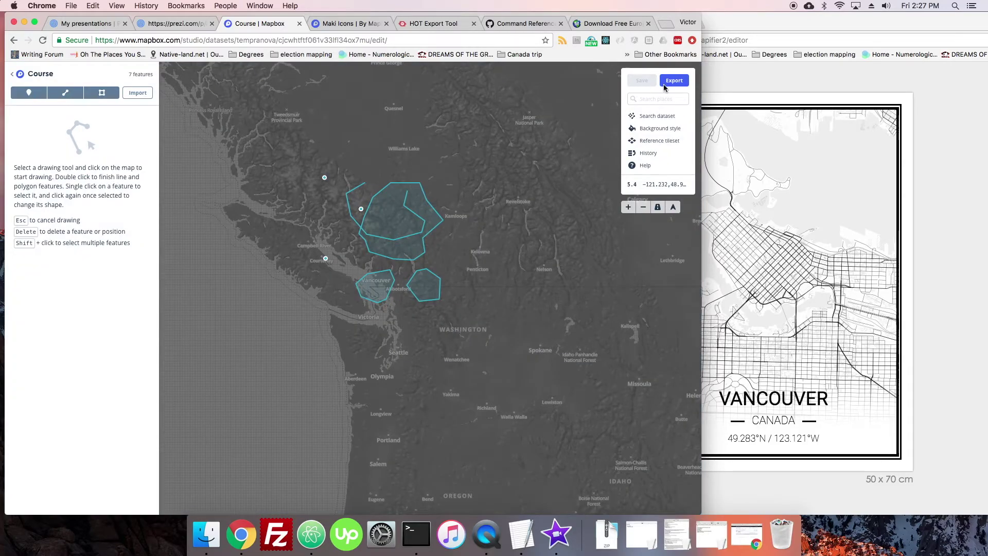
left_click(665, 84)
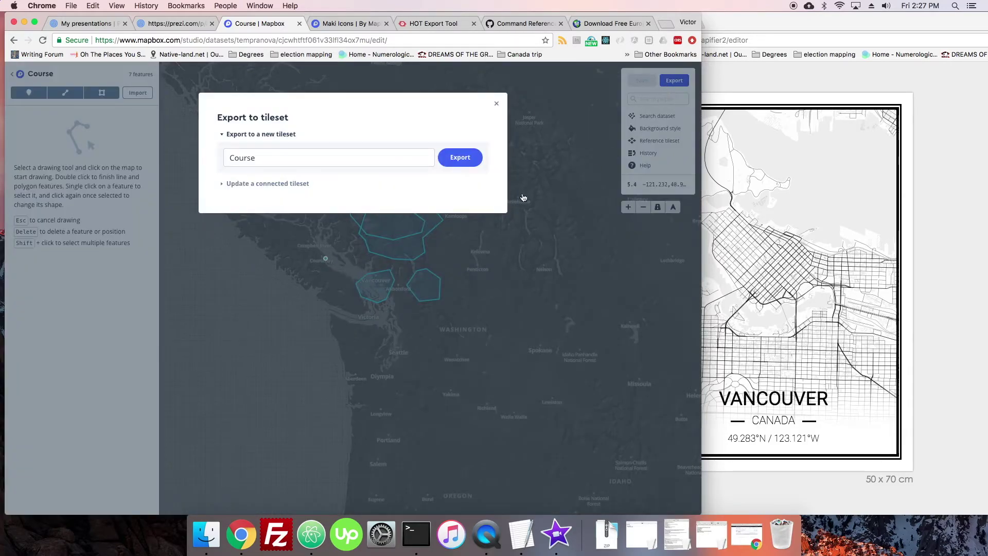
left_click(460, 158)
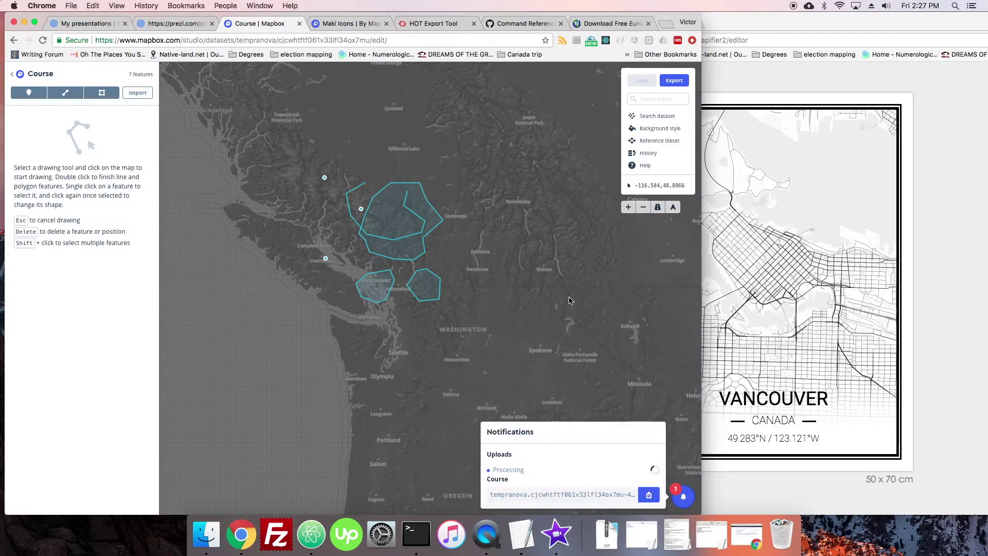
left_click(23, 76)
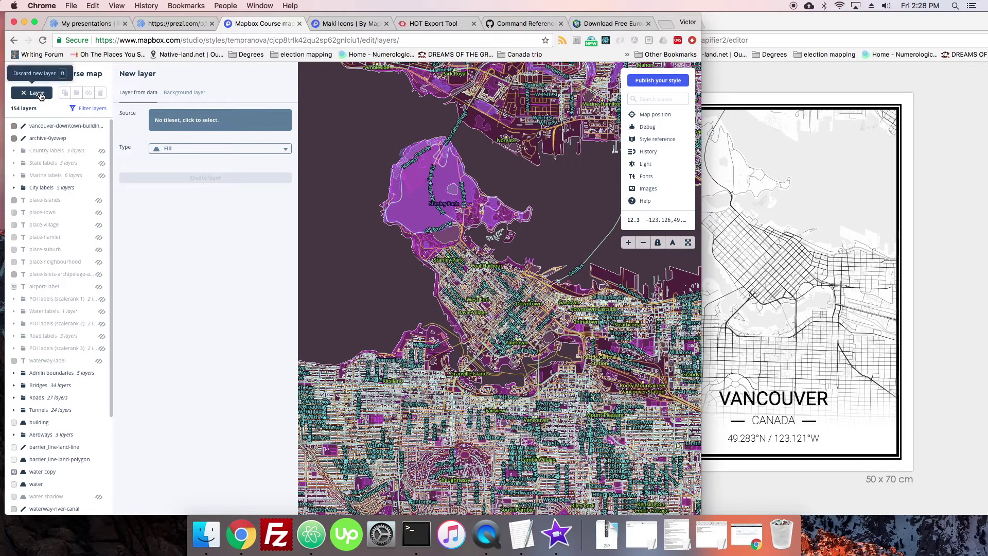
Restart the new layer and browse the source list down to the Course tileset under Unused sources
left_click(41, 100)
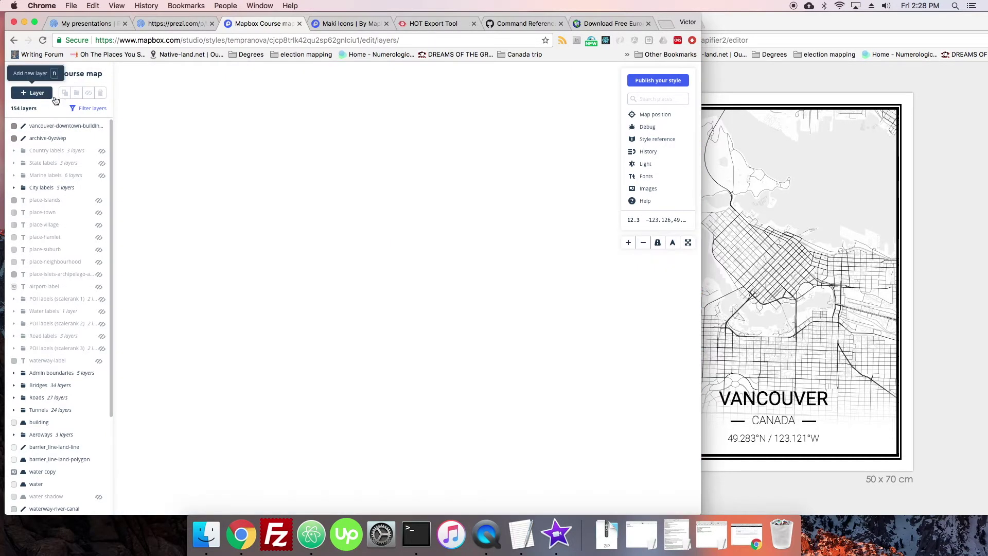
key("n")
left_click(186, 121)
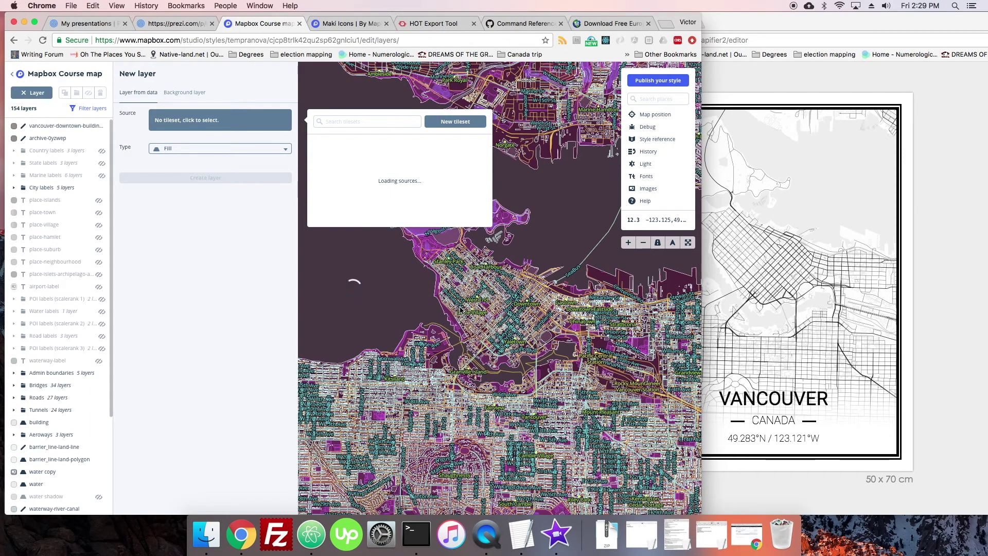
scroll(460, 309, "down", 2)
scroll(460, 308, "down", 2)
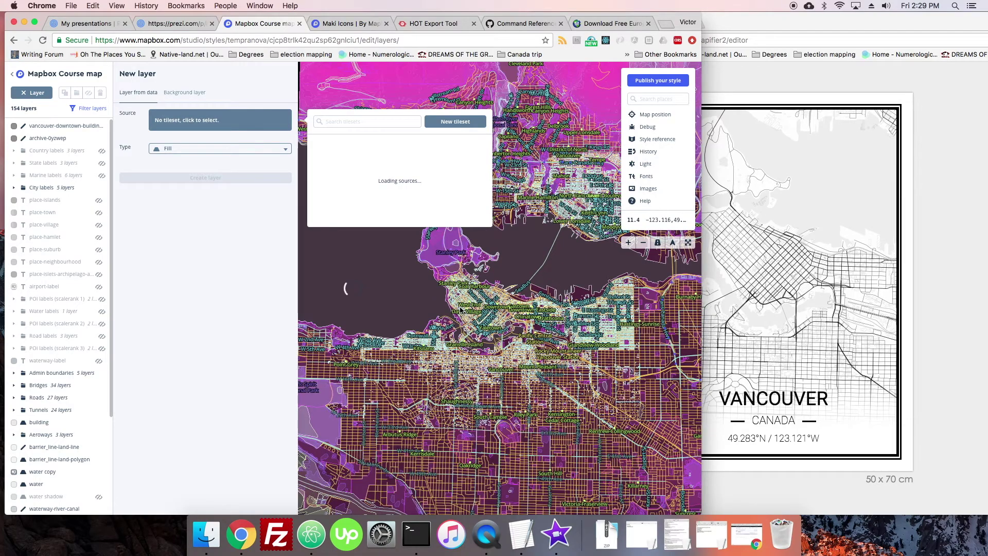
scroll(529, 293, "down", 3)
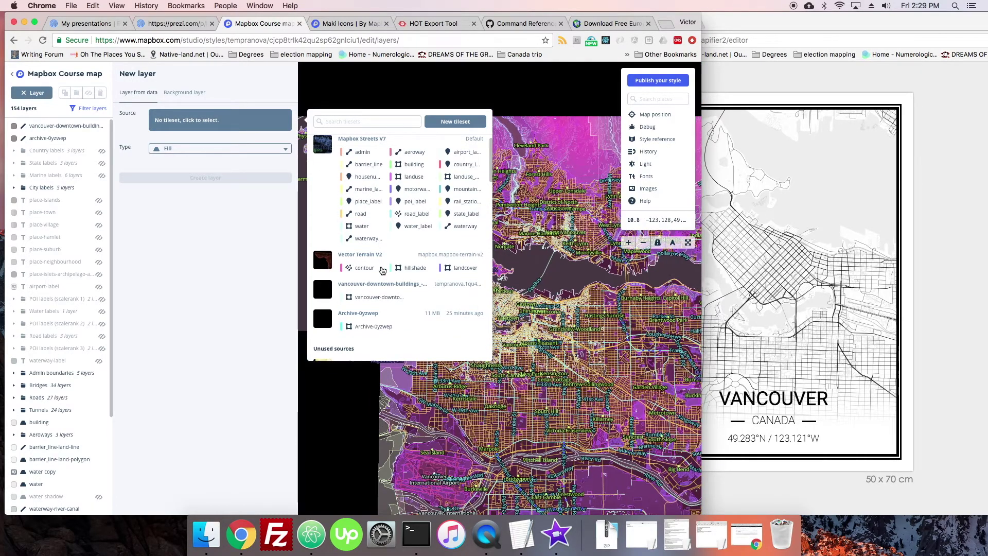
scroll(383, 270, "down", 3)
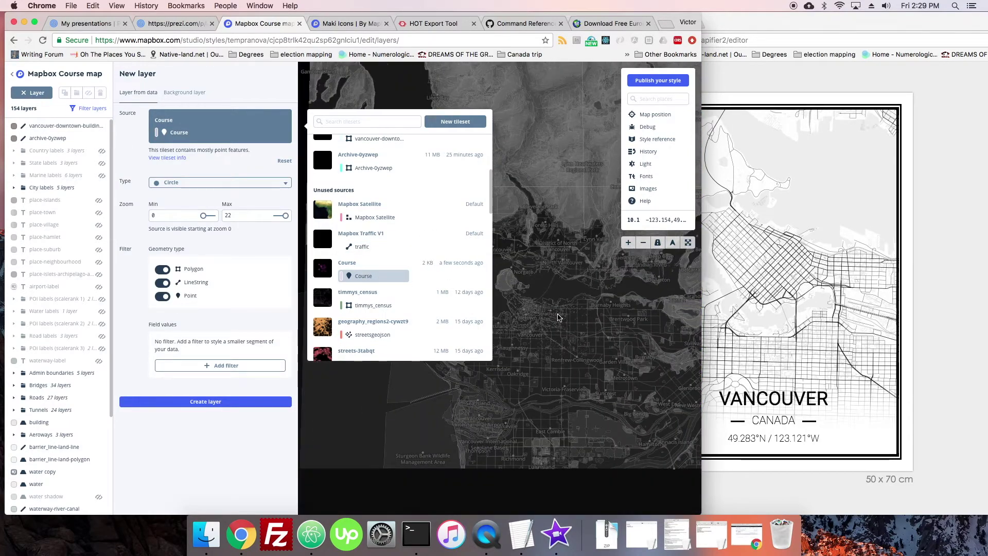
Preview the Course data as a Fill layer, panning and zooming to see its shapes
scroll(558, 318, "down", 5)
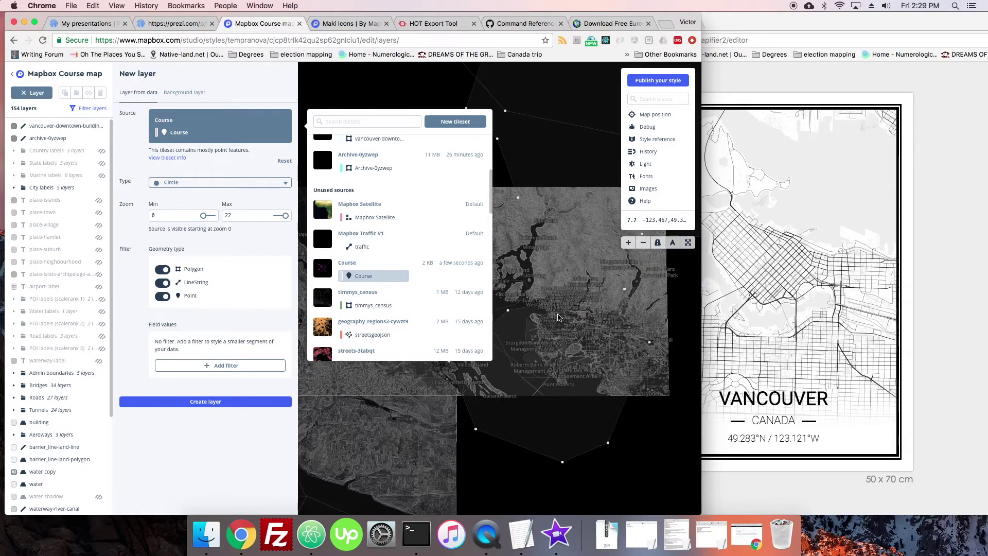
left_click(558, 315)
scroll(528, 221, "down", 2)
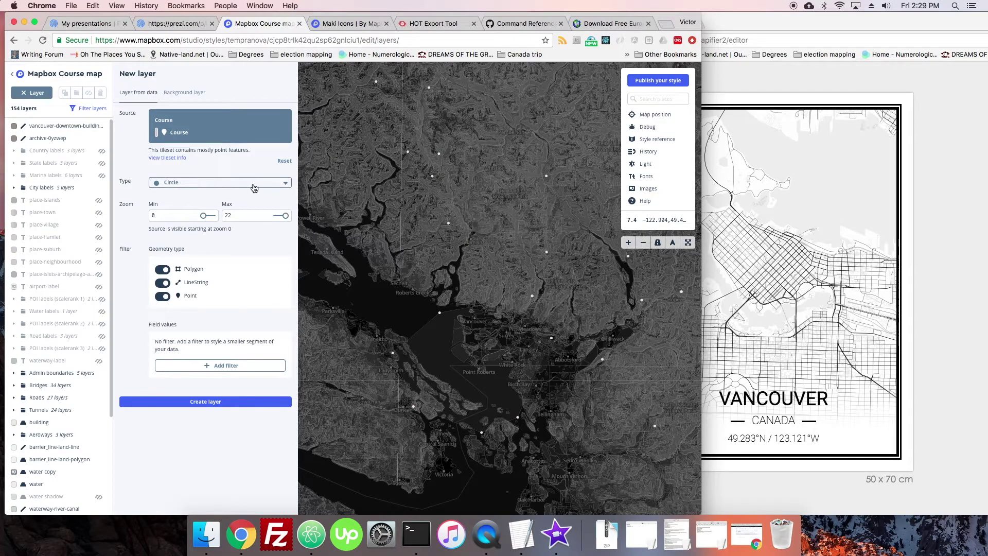
left_click(175, 187)
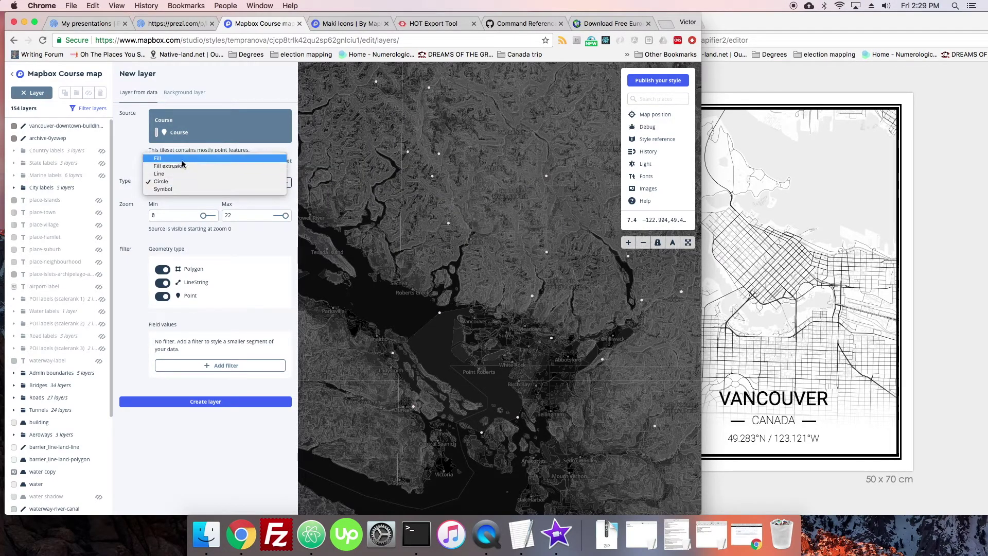
left_click(183, 159)
scroll(399, 311, "down", 1)
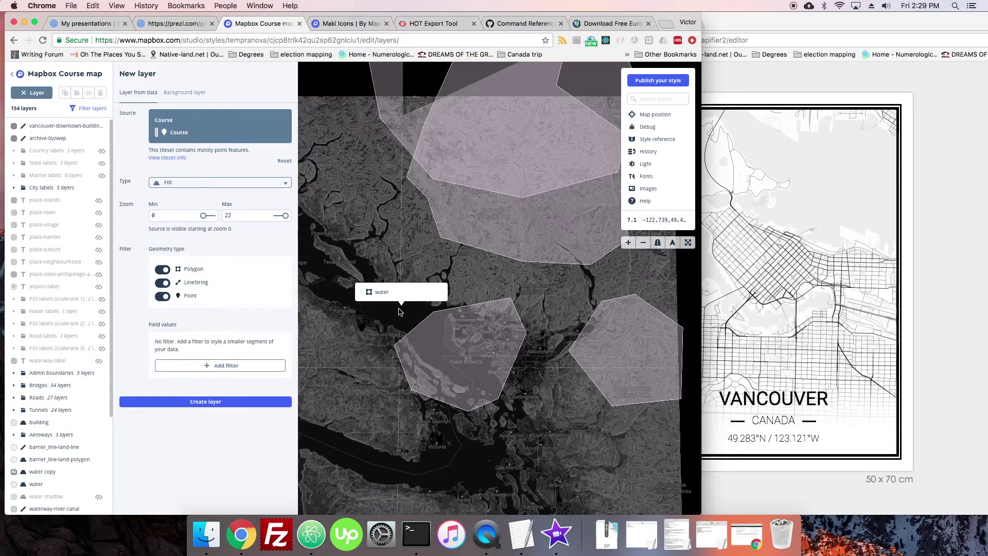
scroll(399, 311, "down", 2)
left_click_drag(421, 192, 445, 207)
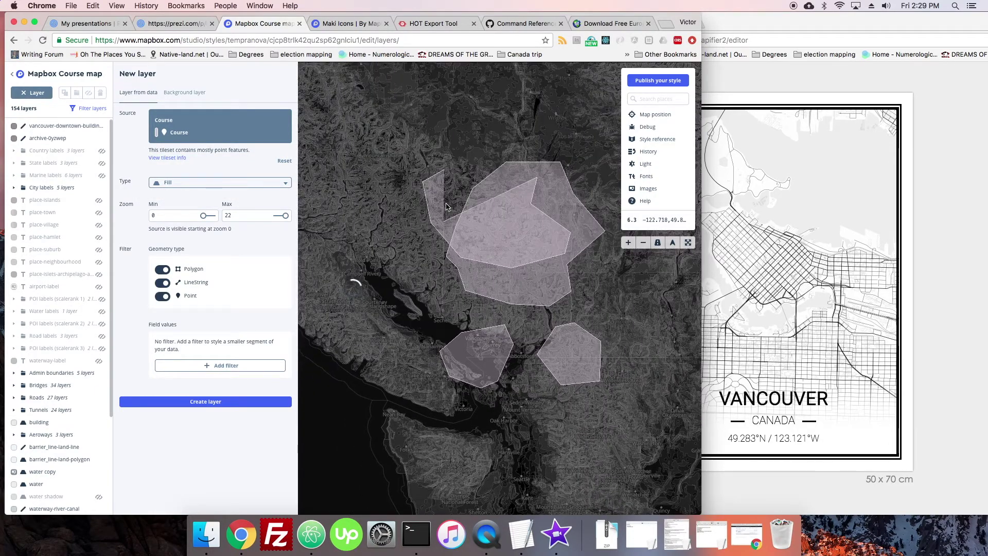
scroll(448, 217, "up", 1)
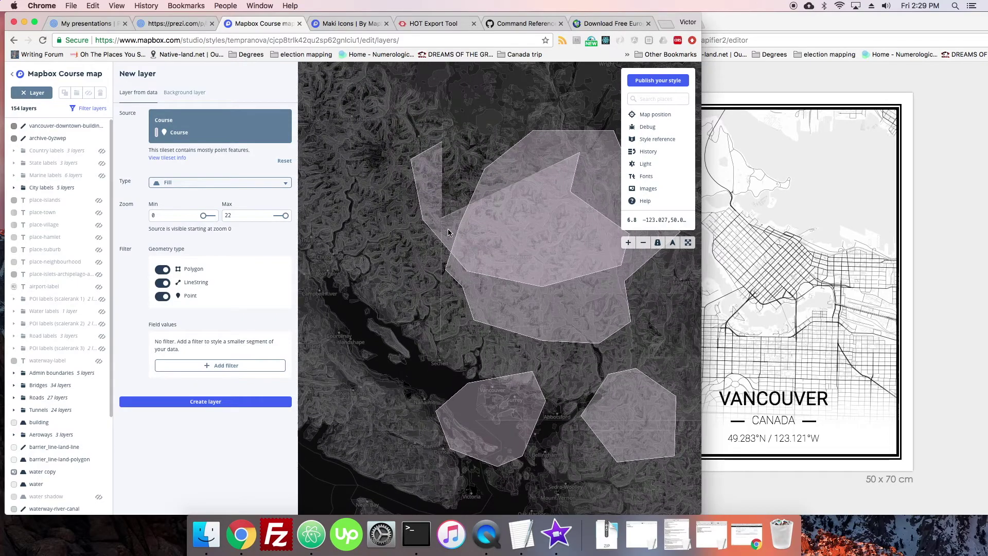
left_click_drag(521, 302, 411, 247)
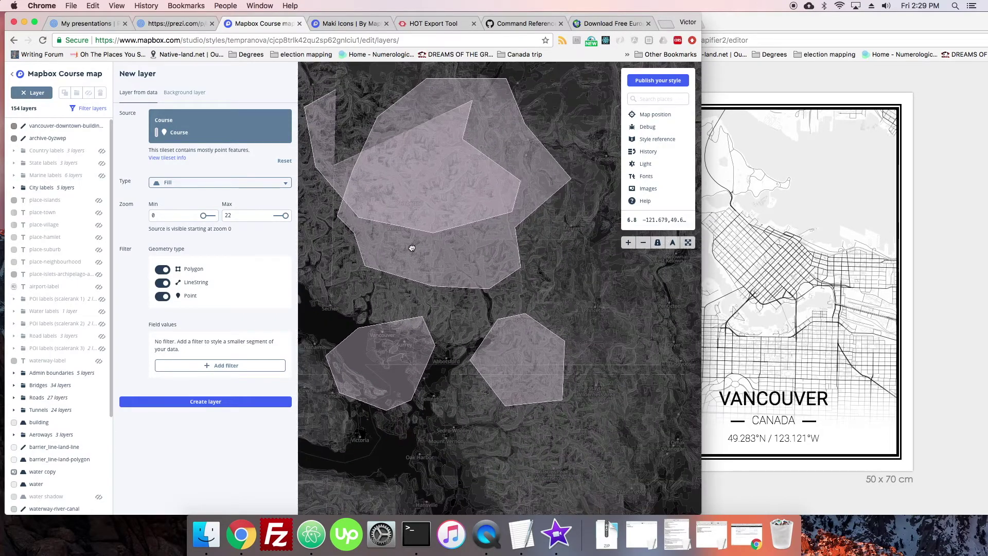
scroll(404, 308, "down", 1)
Switch the layer type to Symbol and create the course layer
left_click(226, 183)
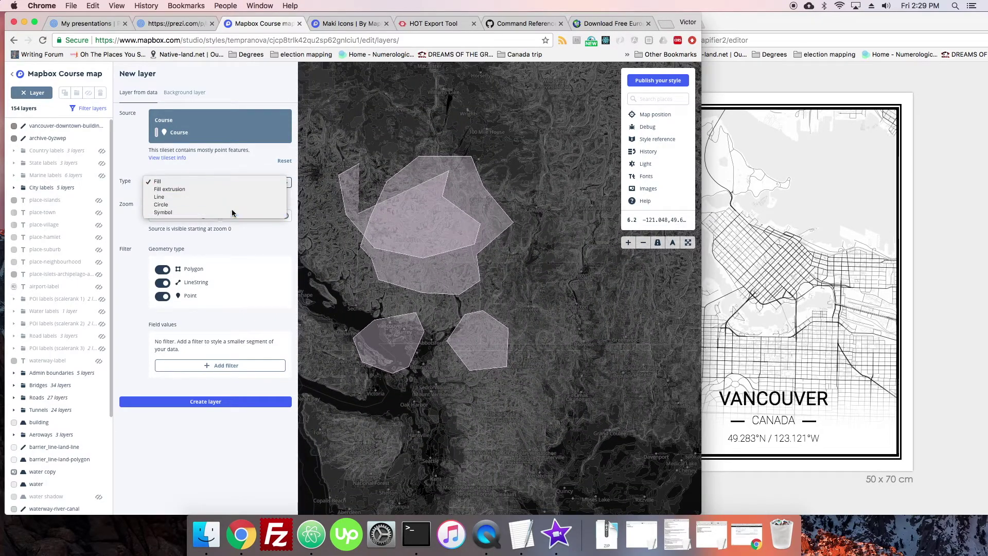
left_click(232, 209)
left_click_drag(321, 230, 380, 259)
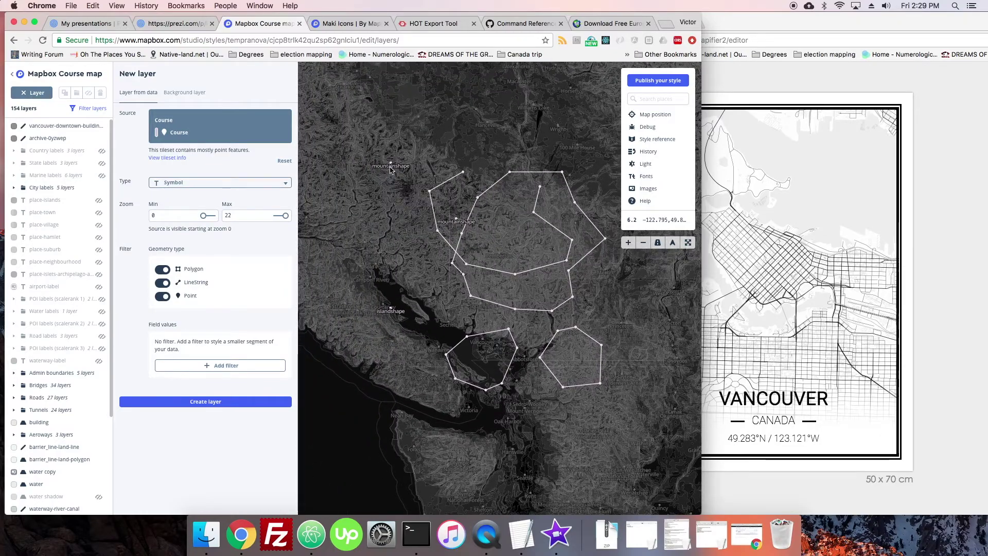
left_click(380, 258)
left_click(219, 183)
left_click(219, 182)
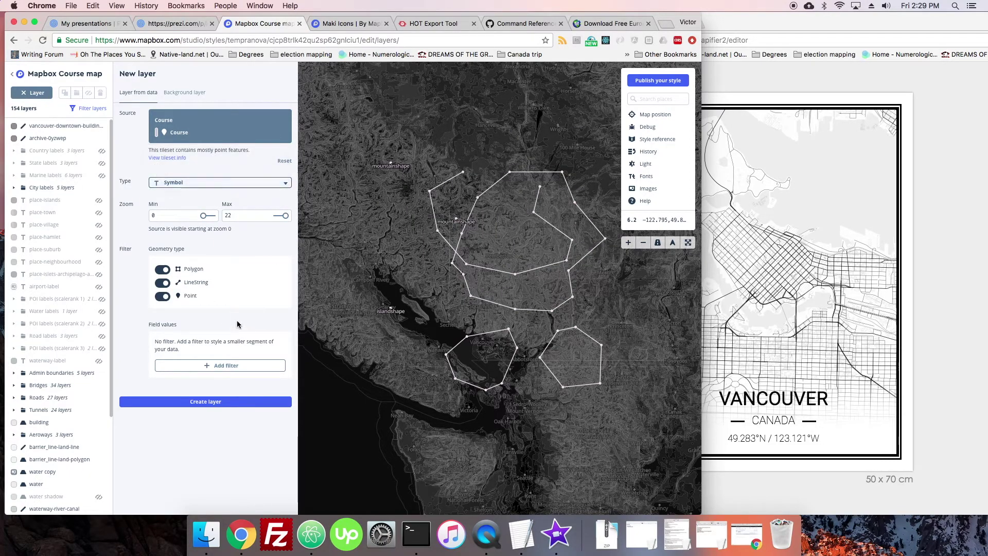
left_click(213, 402)
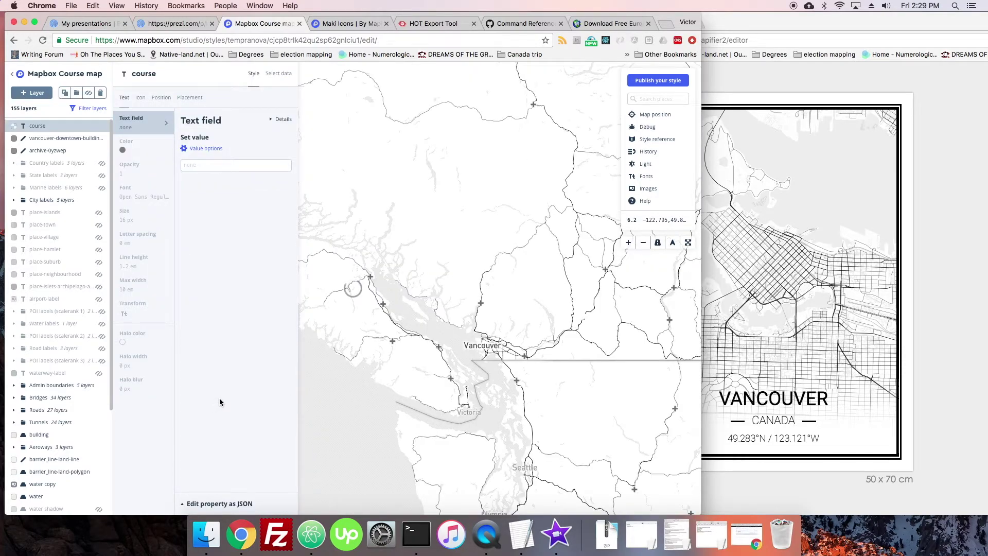
Set the course layer's text field to {category}
left_click(207, 165)
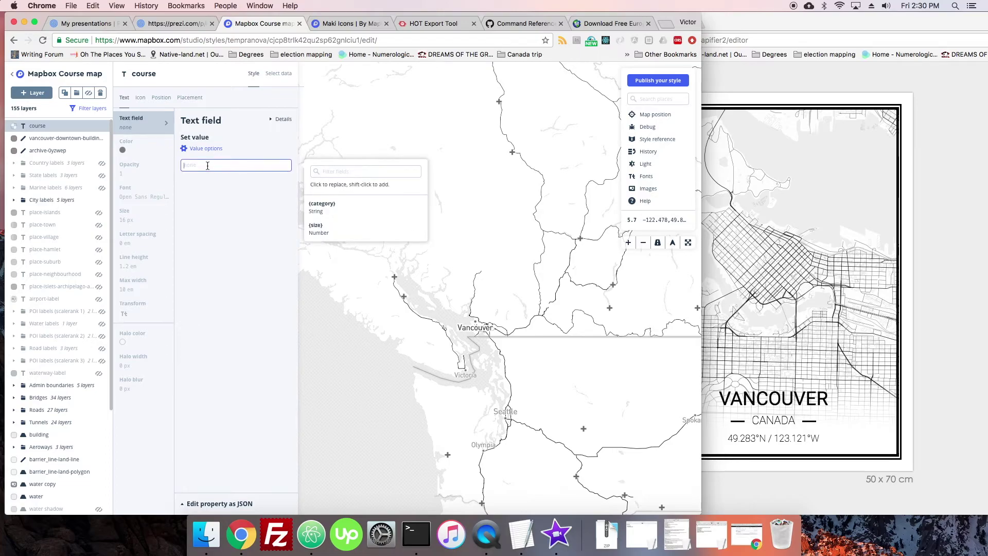
type("{")
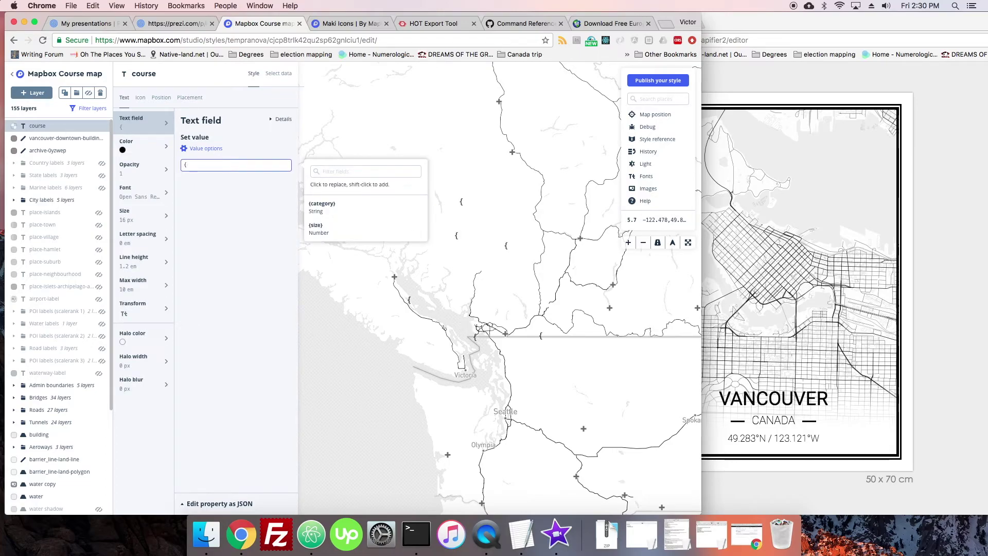
type("category}")
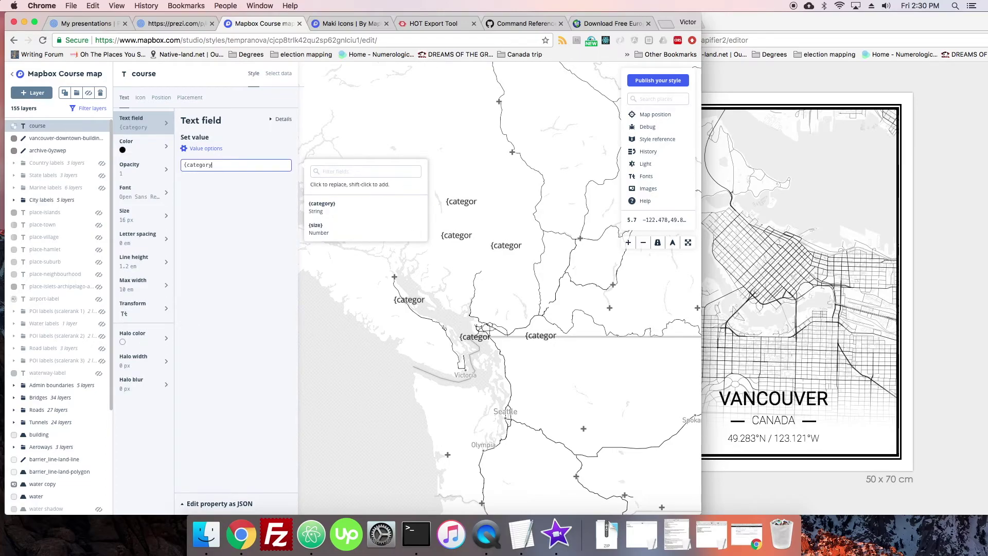
left_click(484, 293)
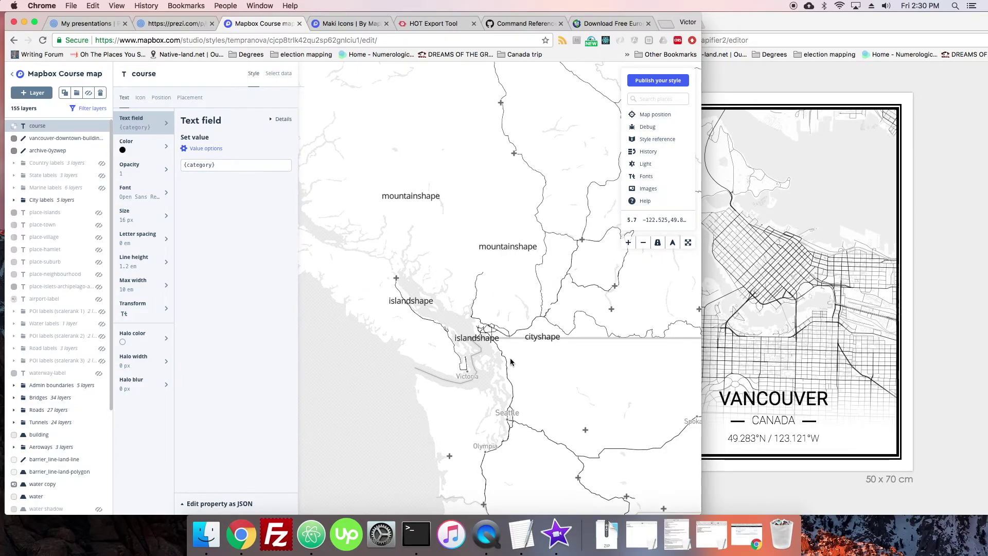
Zoom and pan around Vancouver to check the mountainshape, islandshape and cityshape labels
scroll(516, 259, "up", 5)
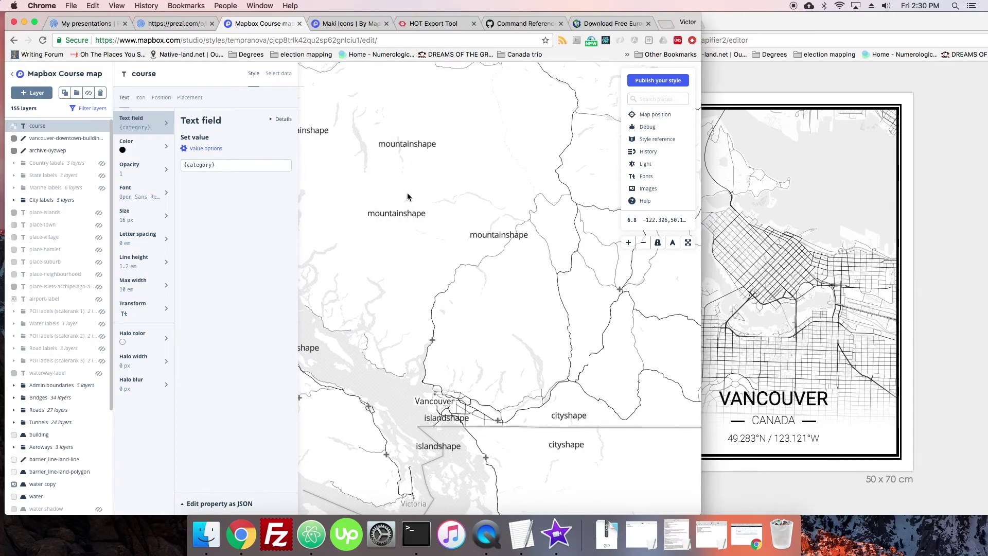
scroll(518, 216, "up", 3)
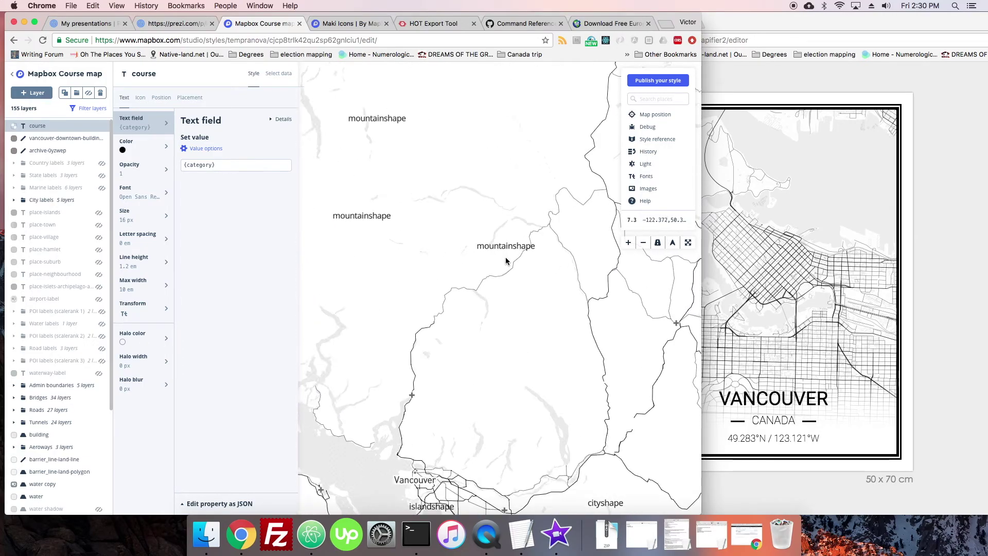
scroll(499, 263, "up", 10)
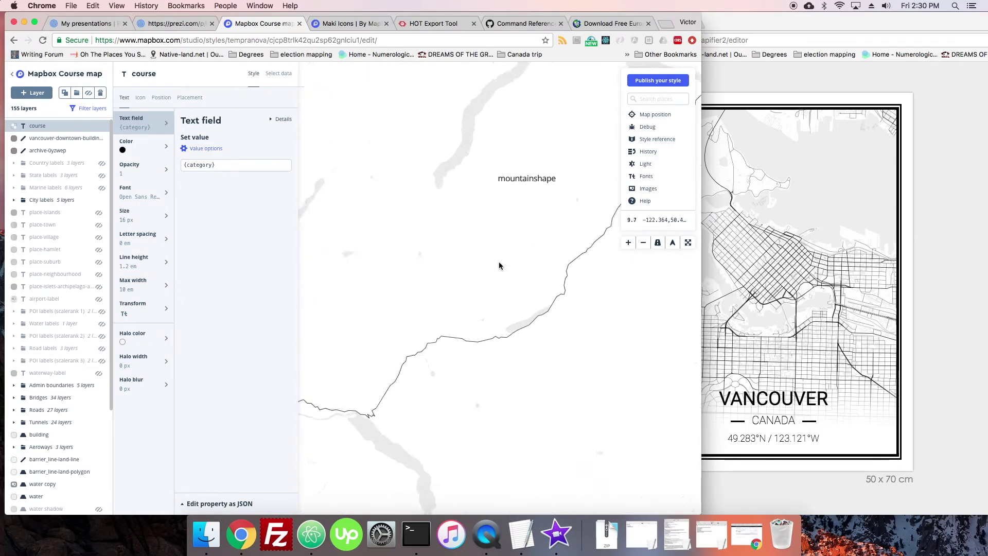
scroll(499, 266, "down", 2)
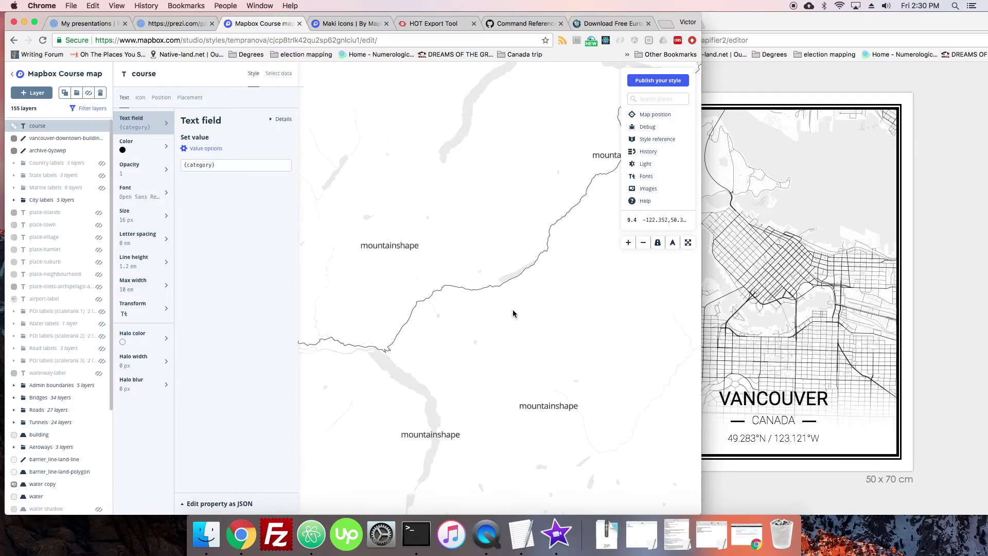
scroll(477, 378, "down", 11)
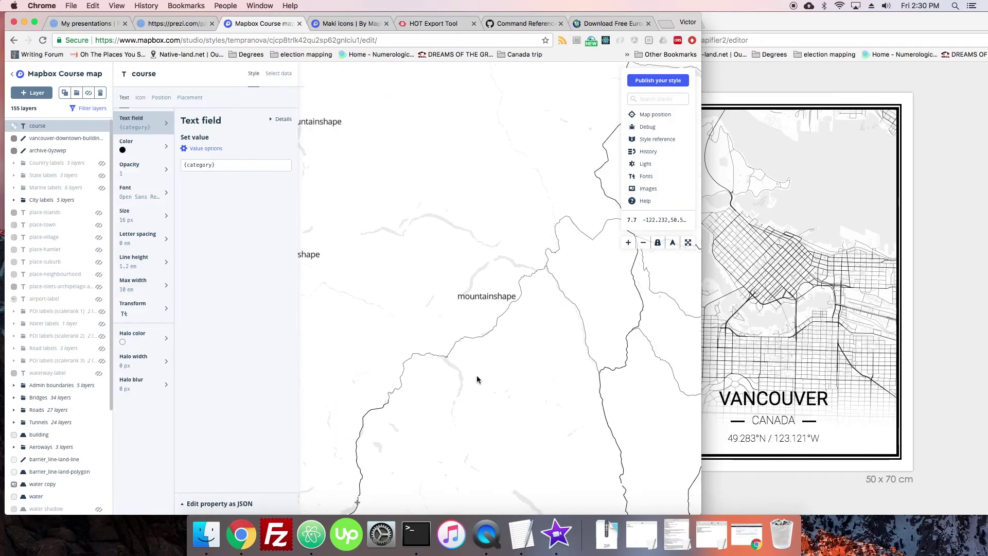
left_click_drag(422, 403, 516, 307)
scroll(469, 327, "down", 5)
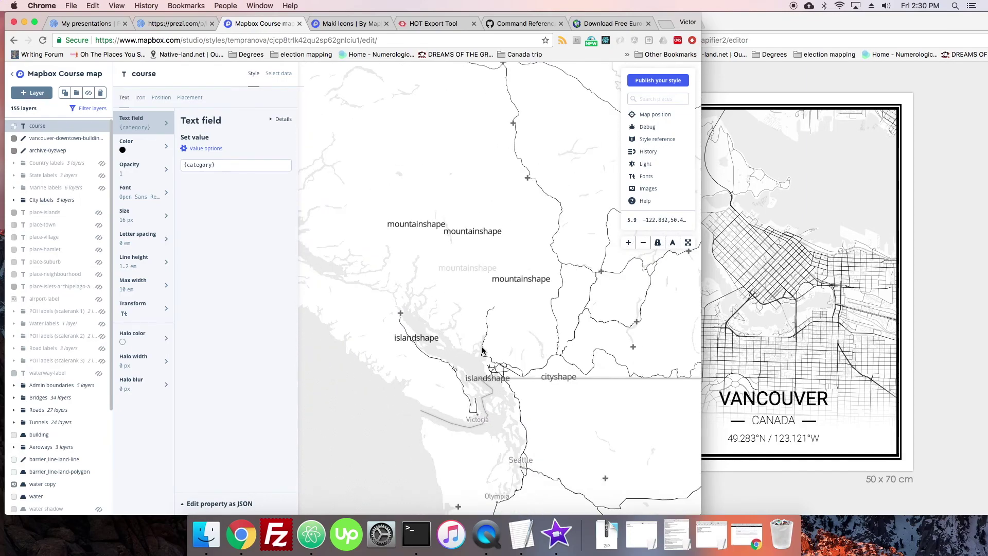
scroll(468, 324, "up", 5)
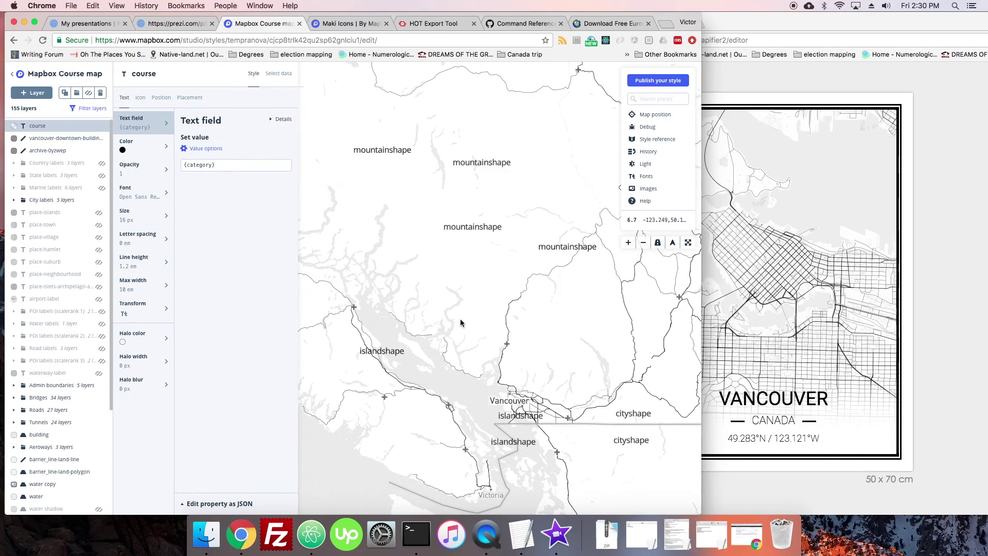
scroll(460, 323, "down", 3)
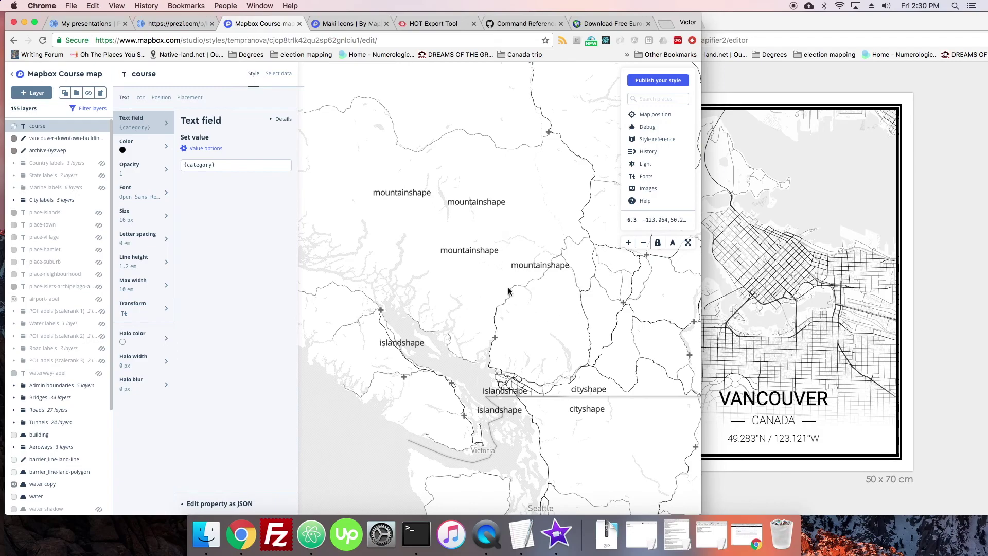